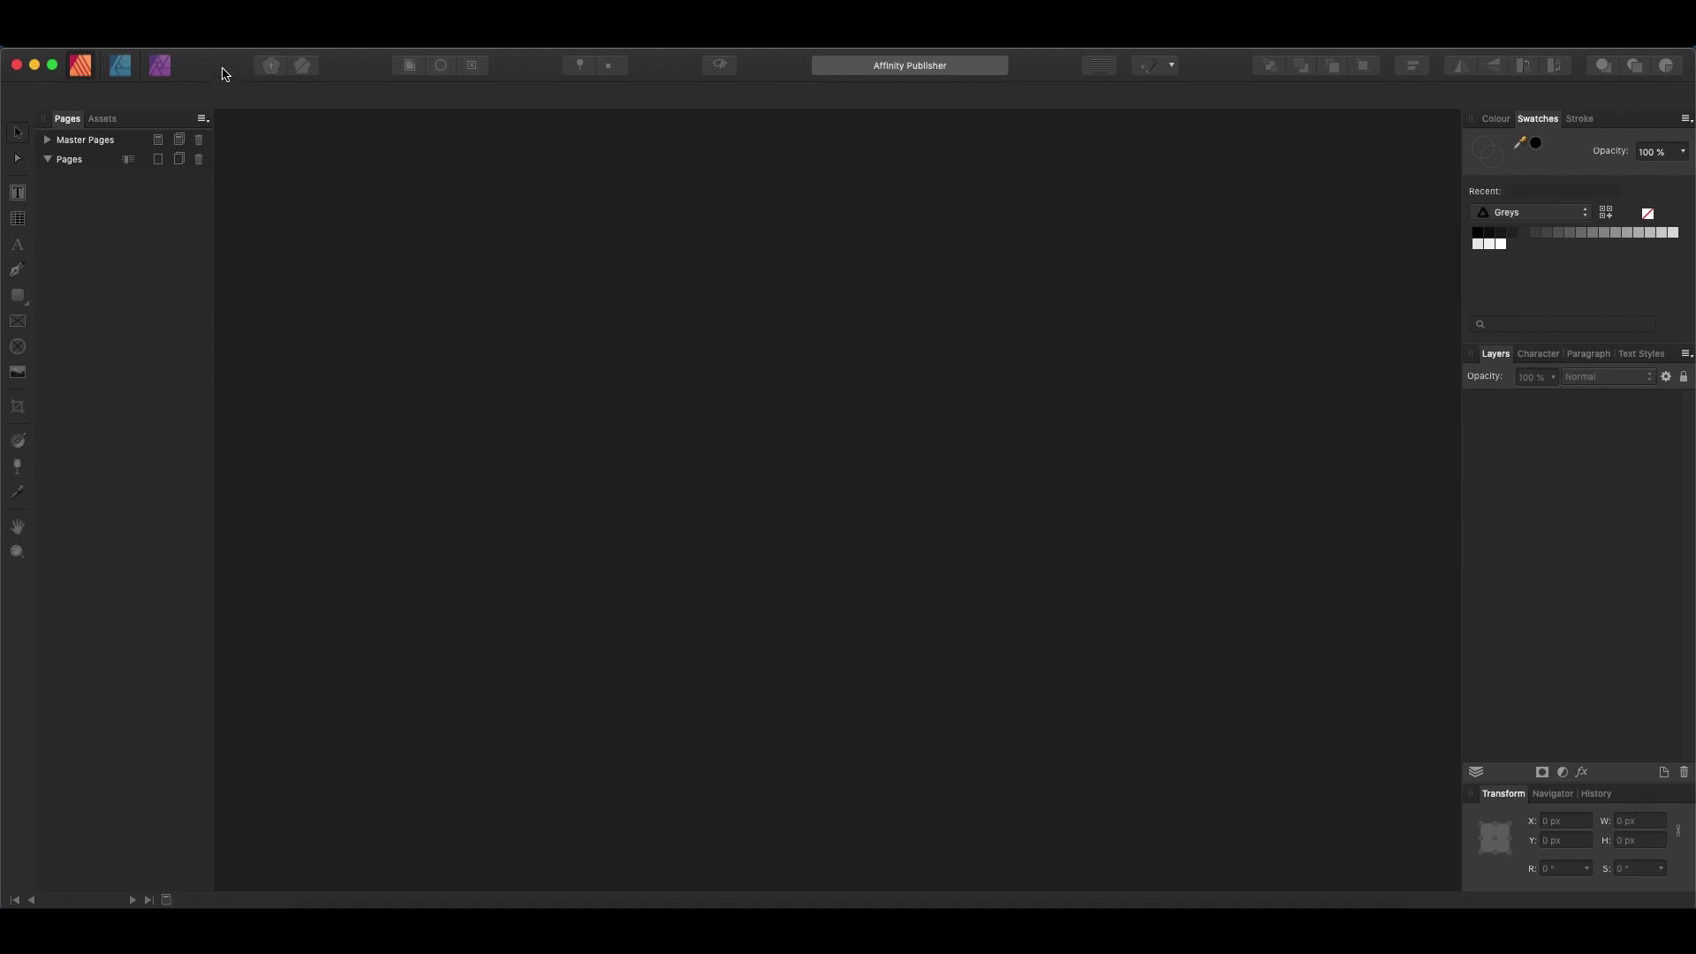
Open InDesignPortfolio.idml from the InDesignPortfolio Folder2 folder via File > Open
left_click(188, 31)
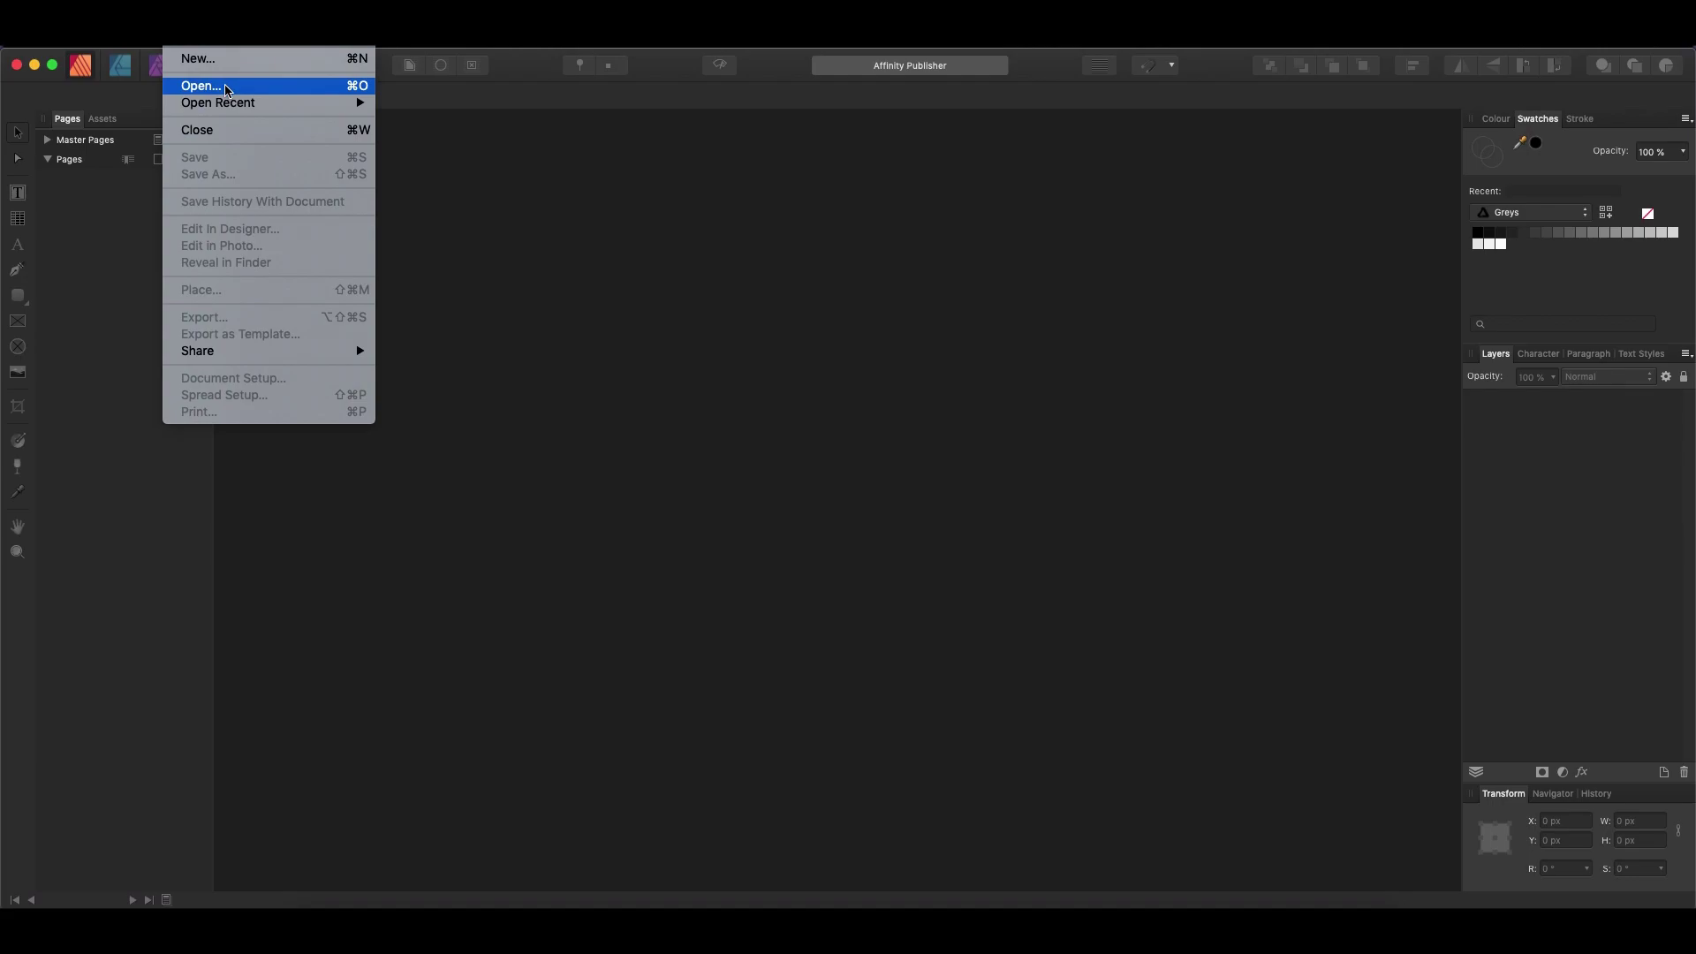
left_click(227, 89)
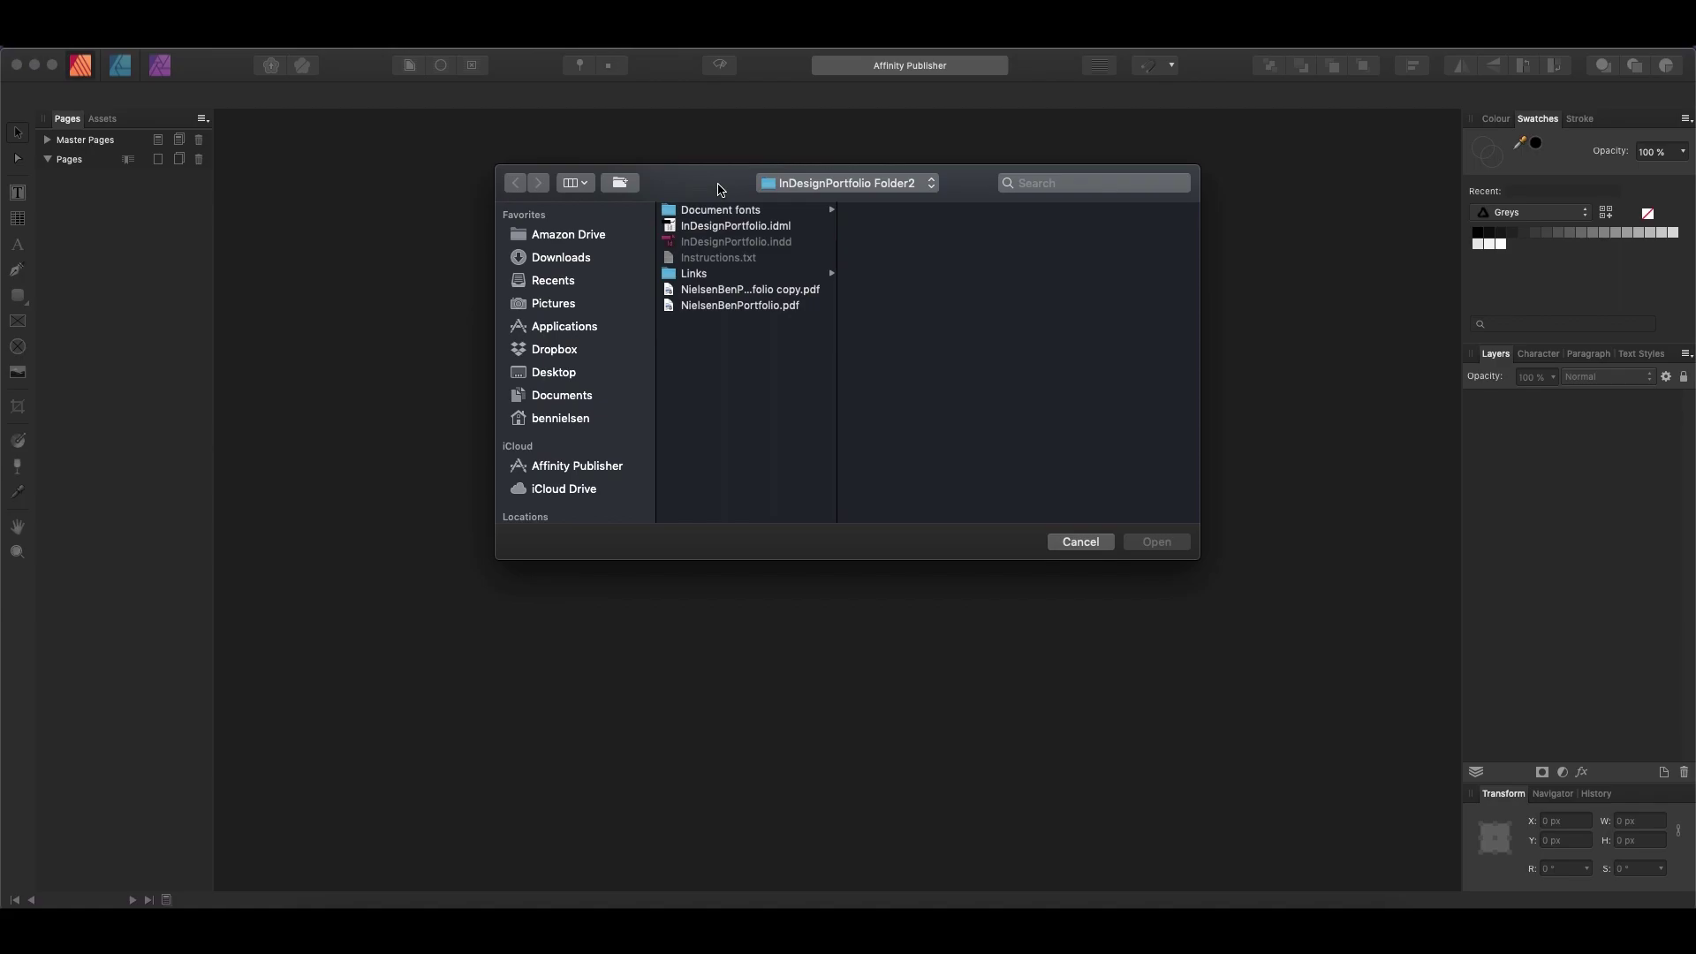
left_click(722, 227)
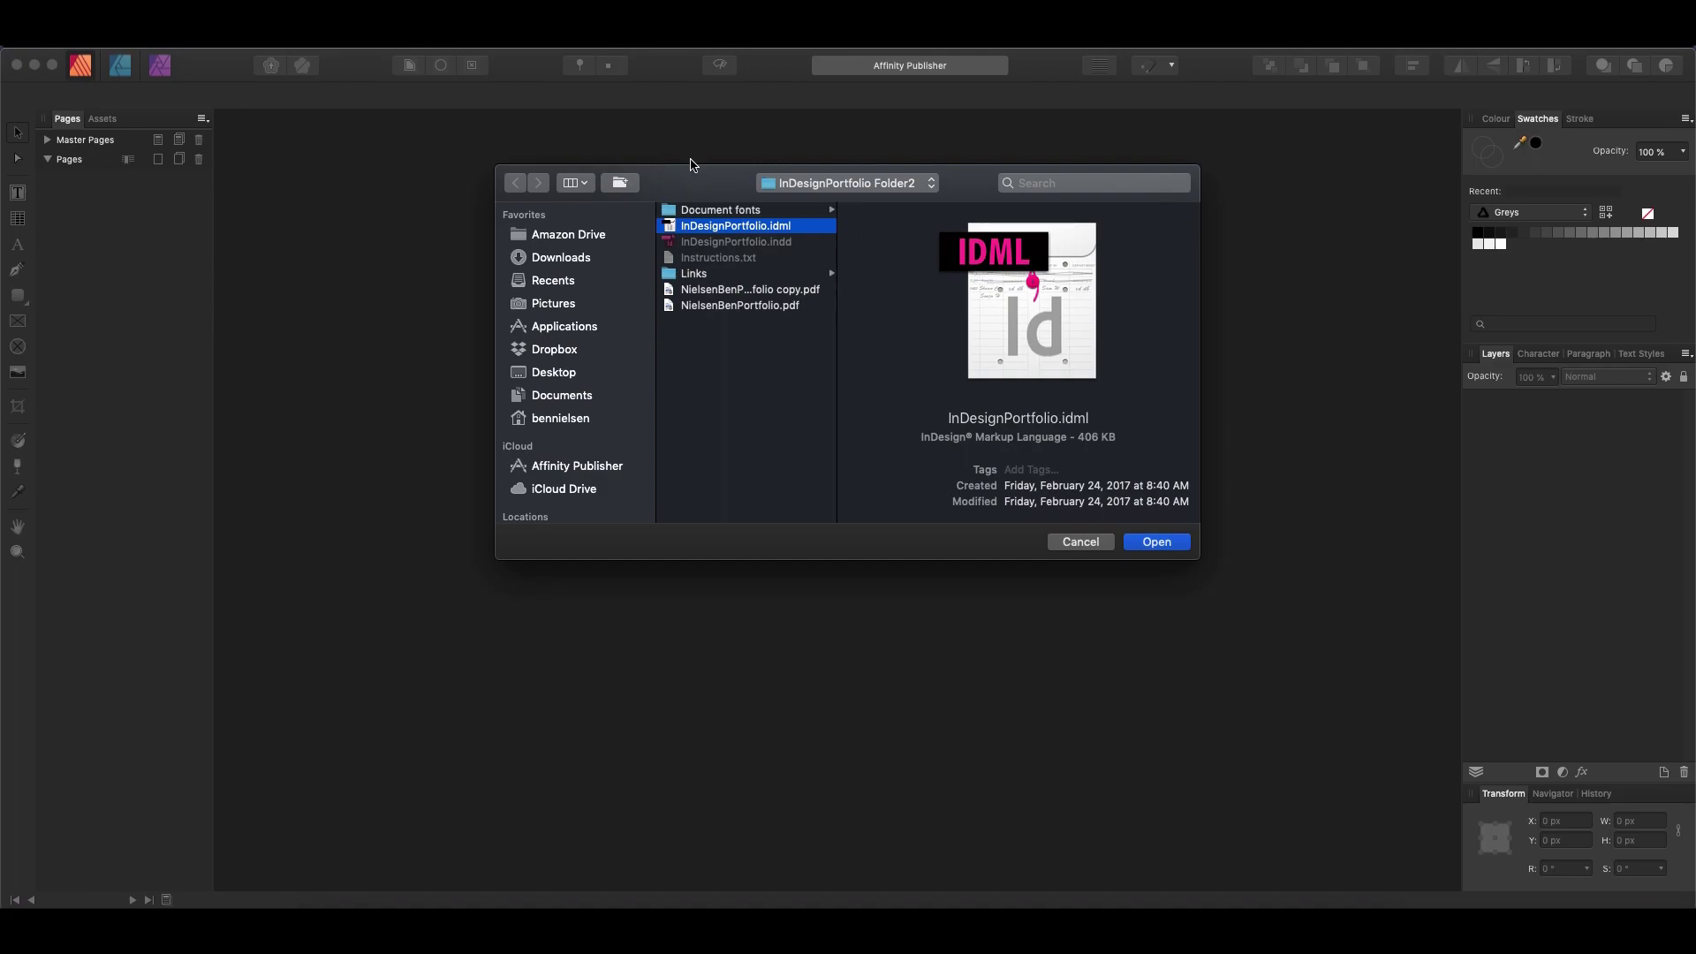
left_click(1155, 541)
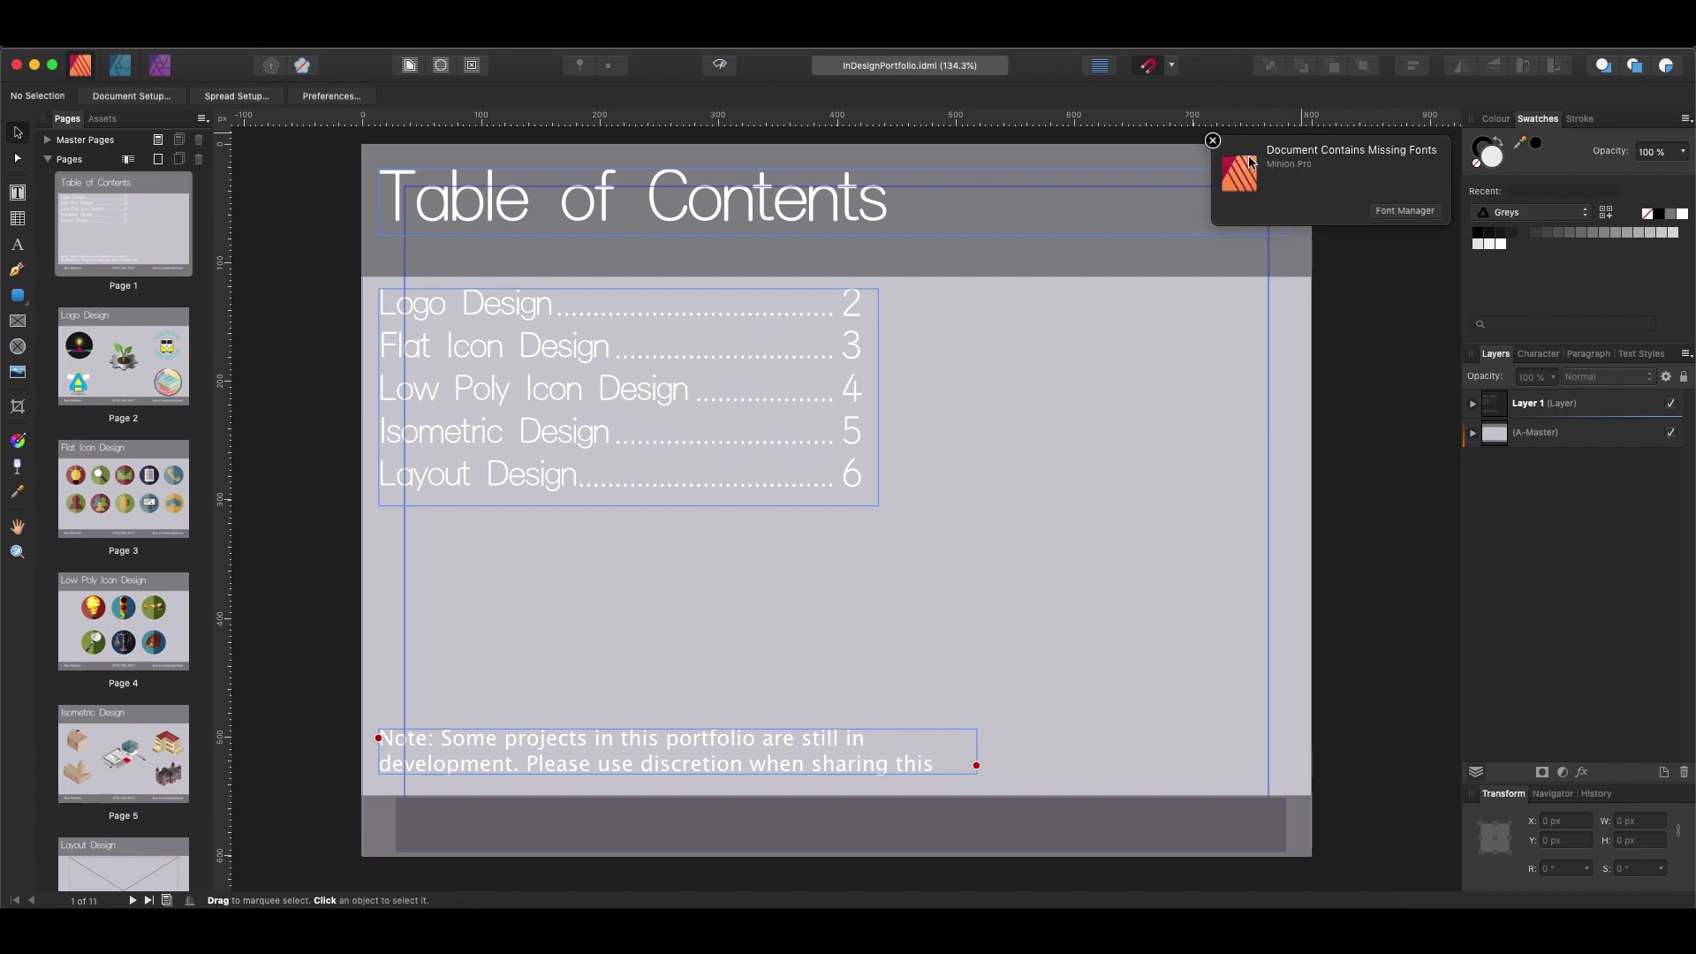
In Font Manager, keep Lucida Grande as the substitute for the missing Minion Pro font
left_click(1400, 212)
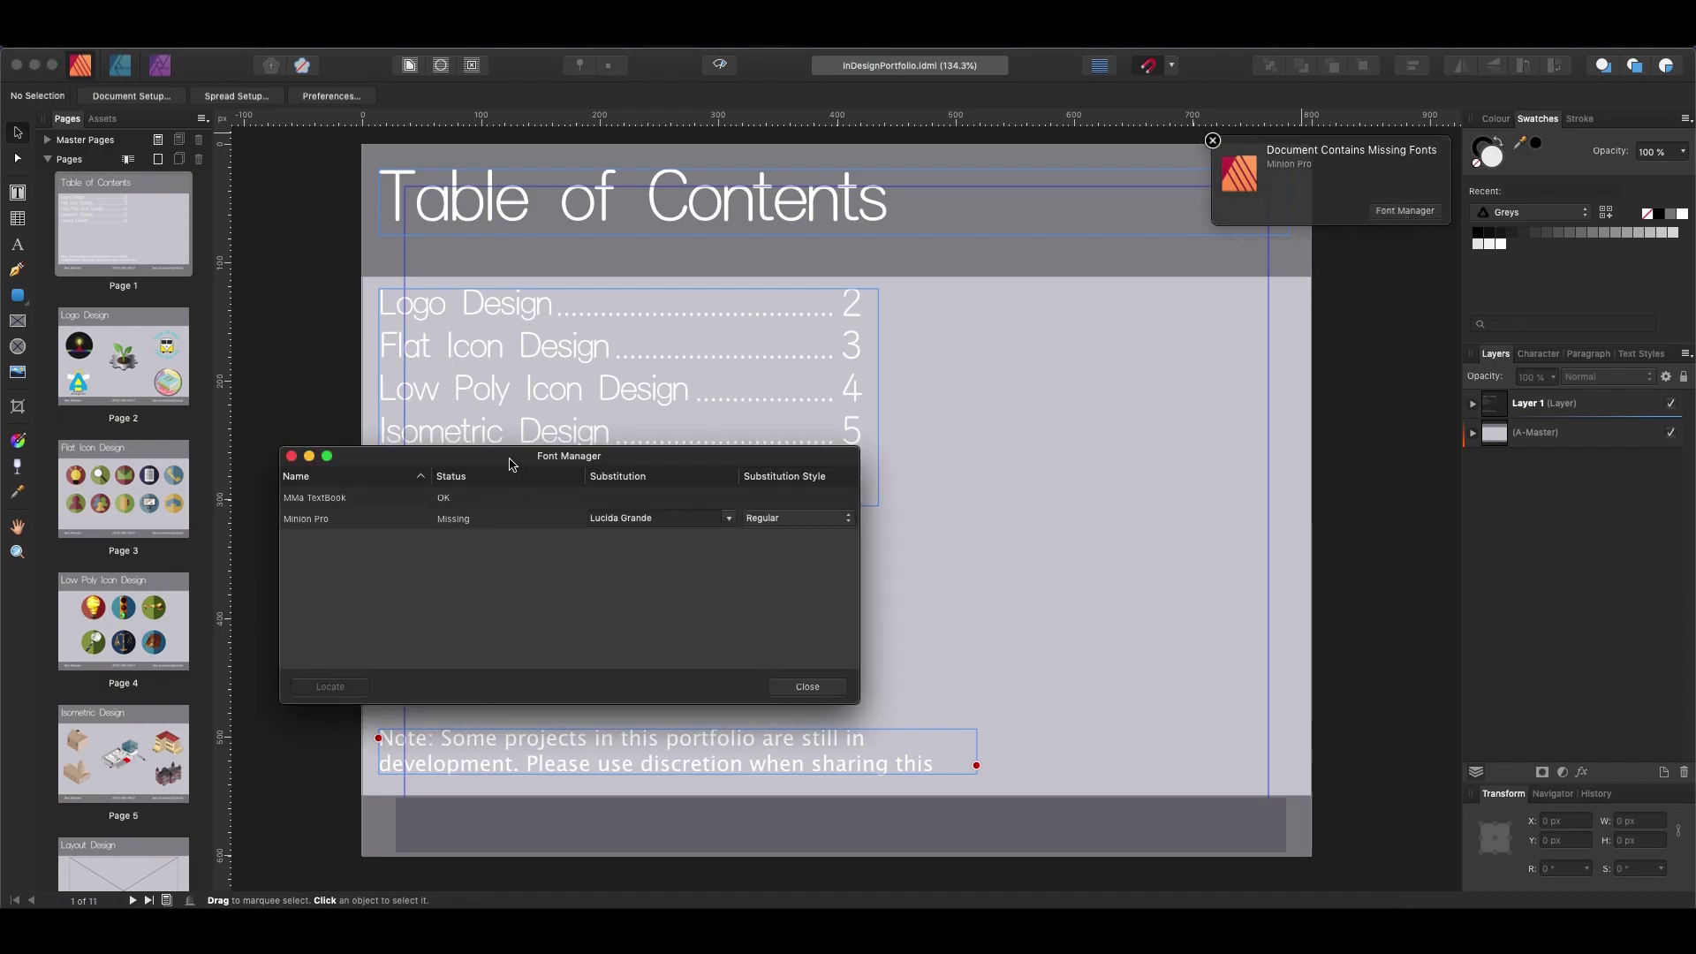
left_click_drag(511, 458, 538, 403)
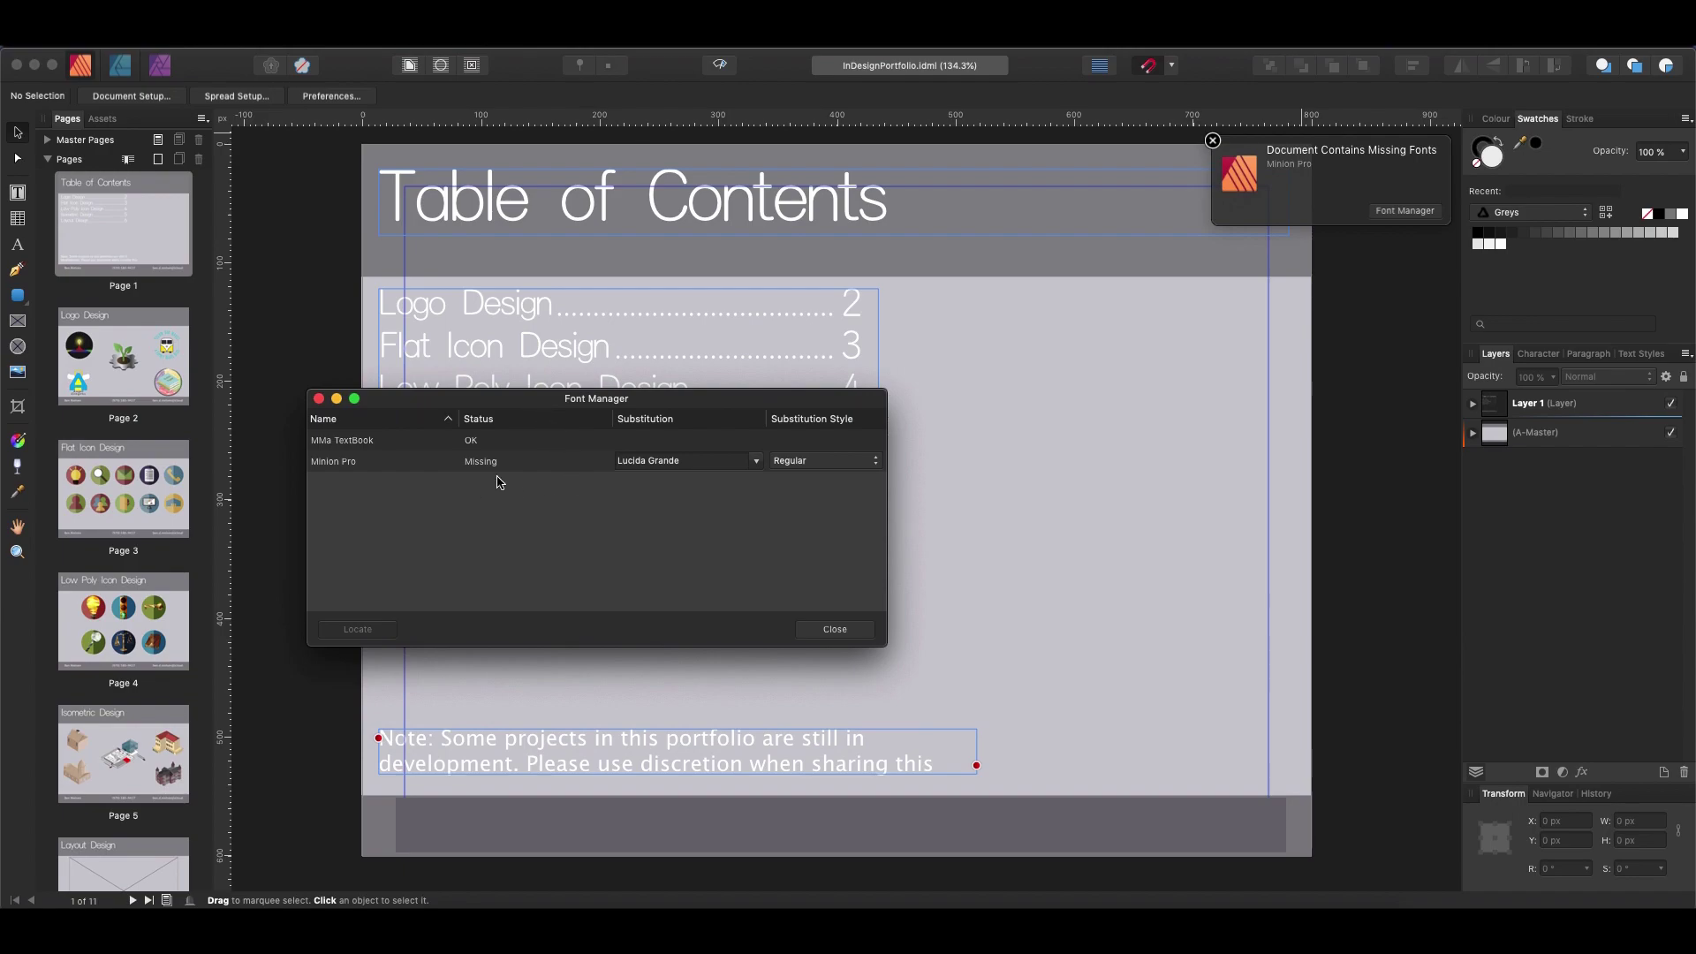
left_click(756, 462)
scroll(731, 516, "down", 3)
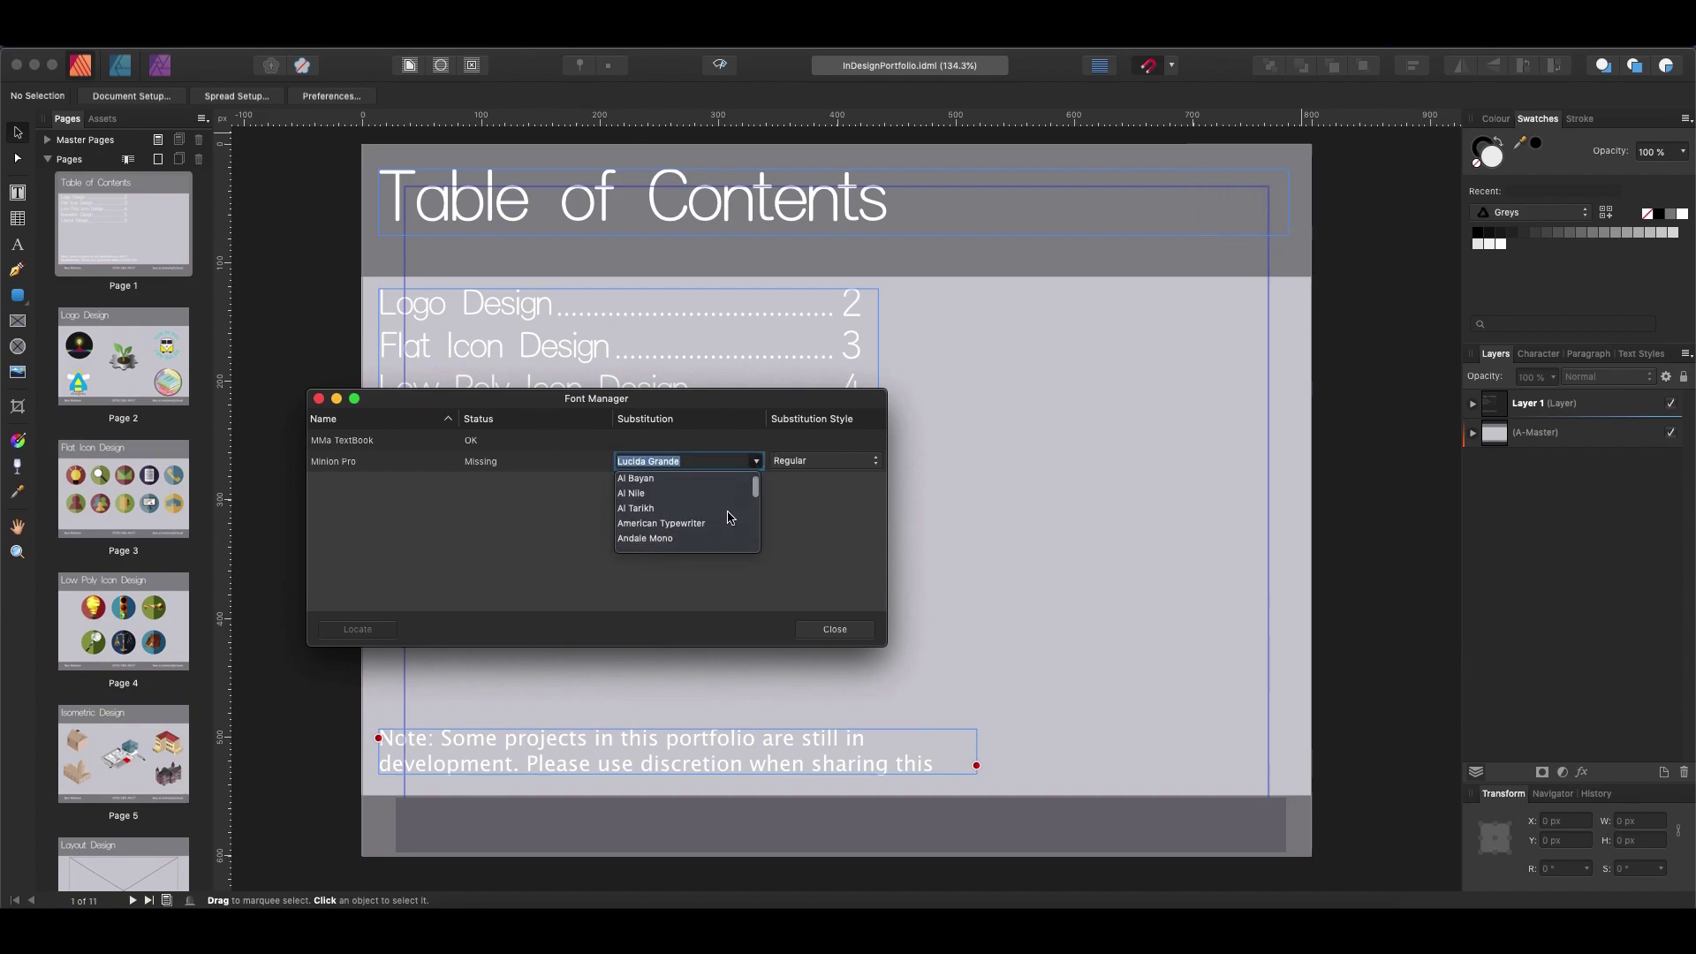
scroll(729, 516, "down", 3)
scroll(730, 517, "down", 3)
left_click(756, 461)
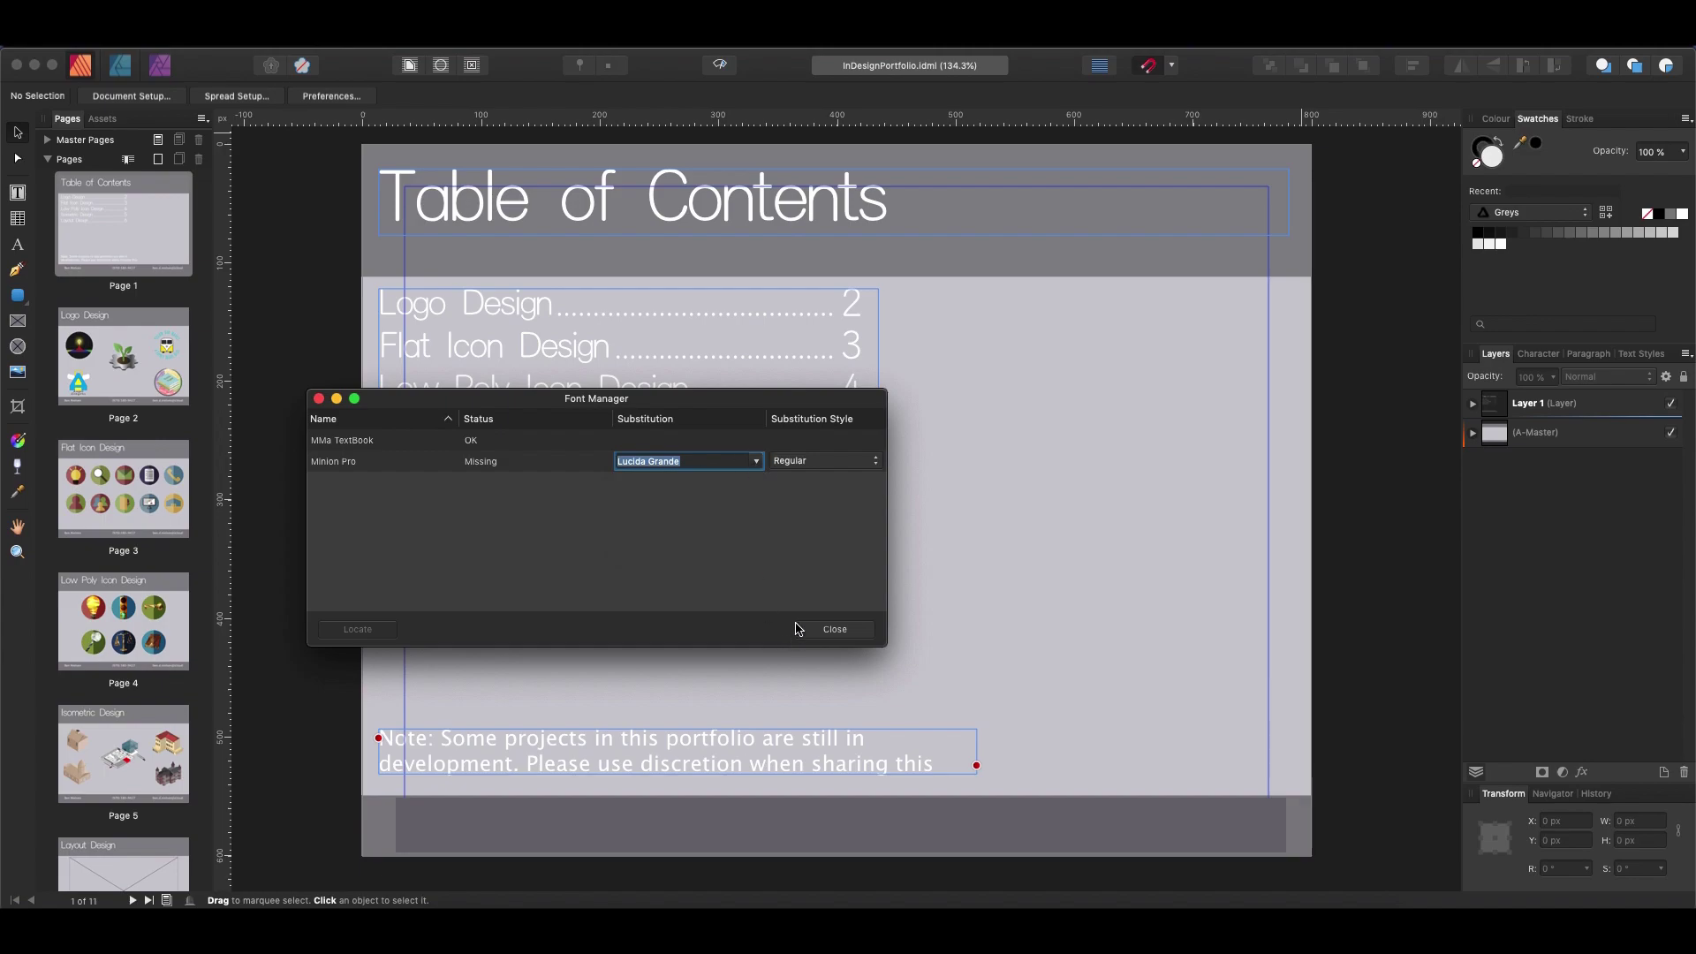
left_click(846, 630)
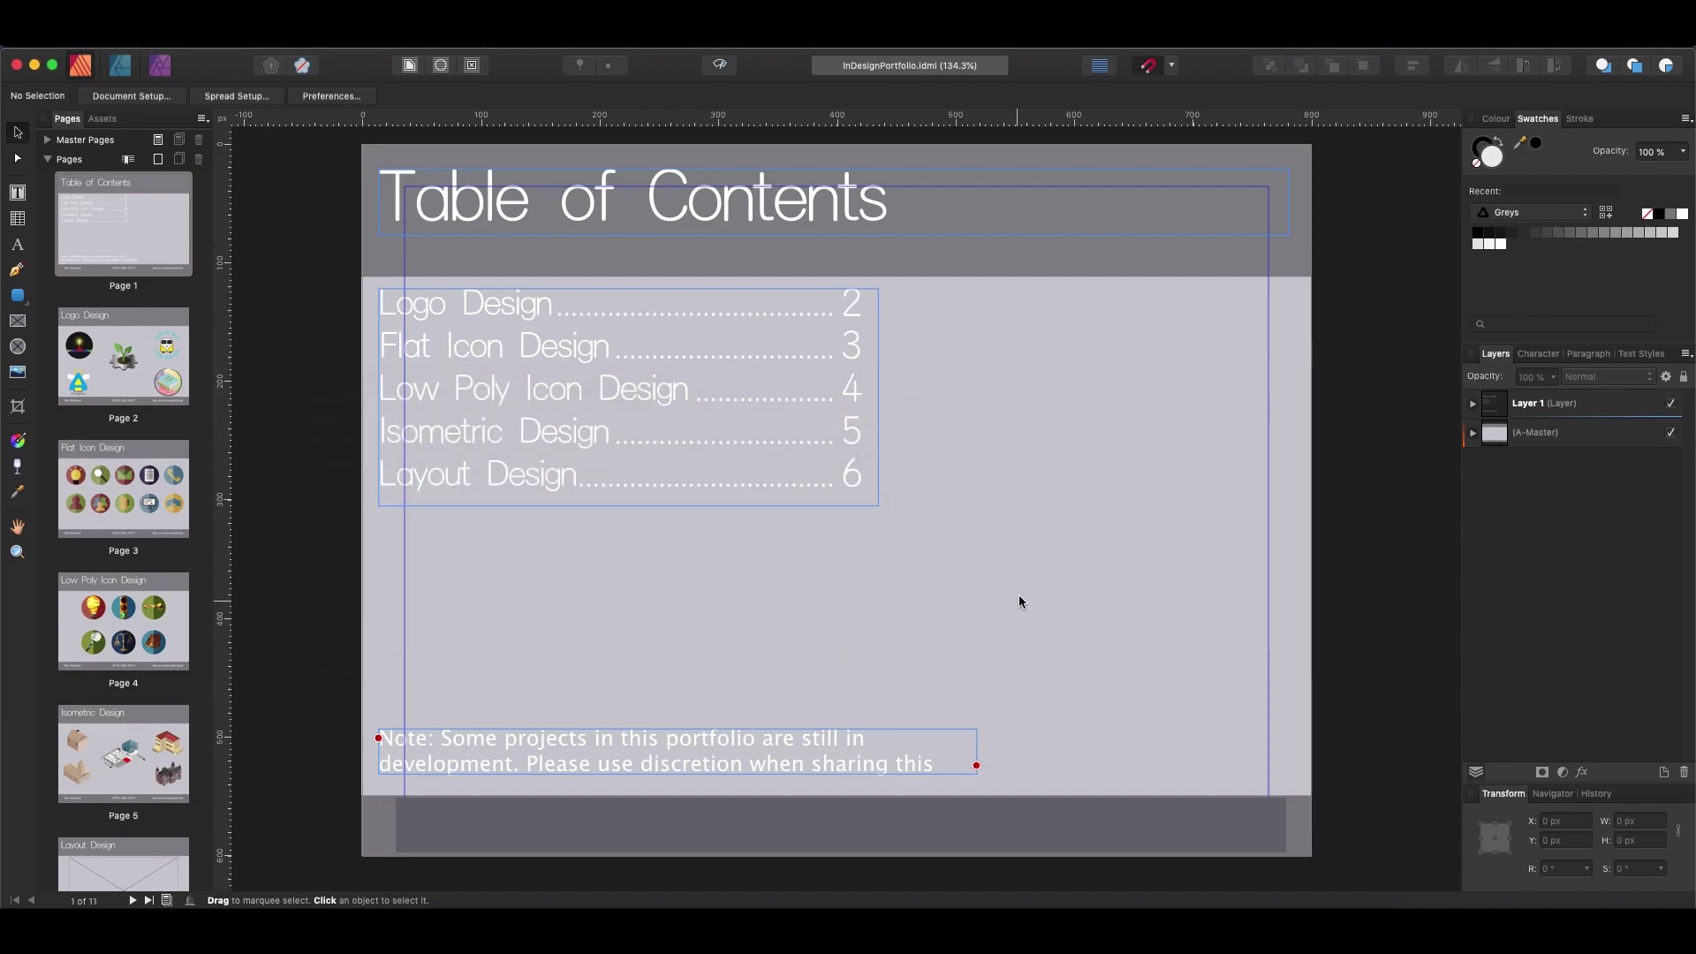
scroll(516, 305, "down", 1)
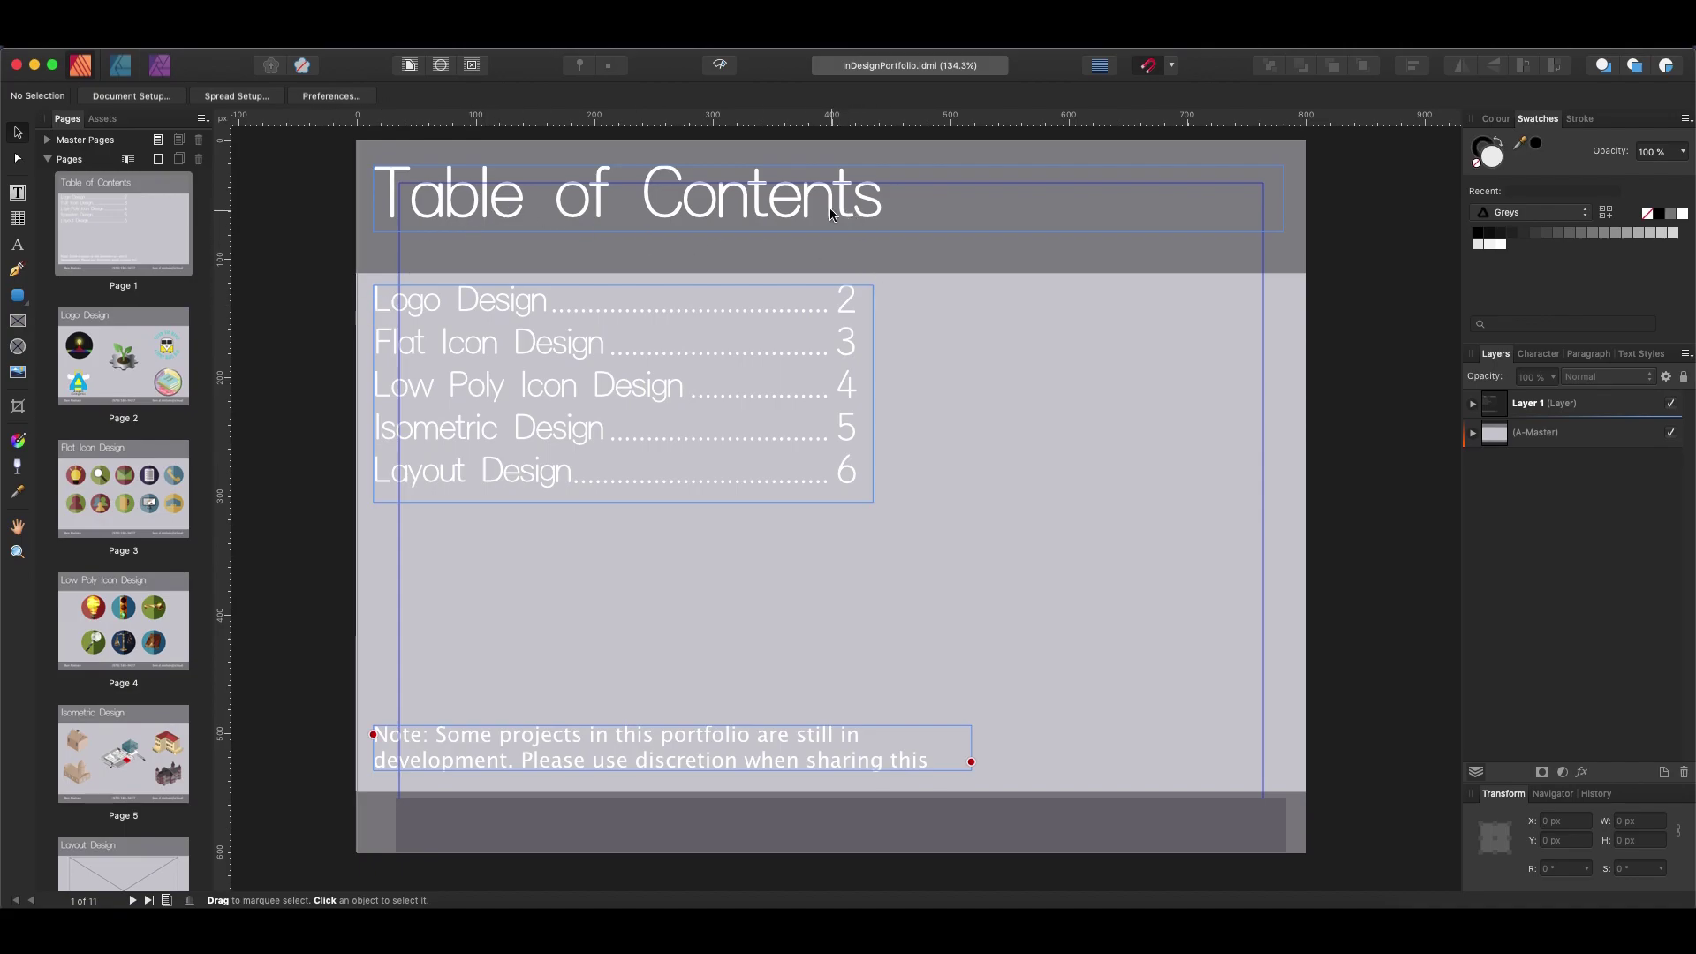
left_click(814, 229)
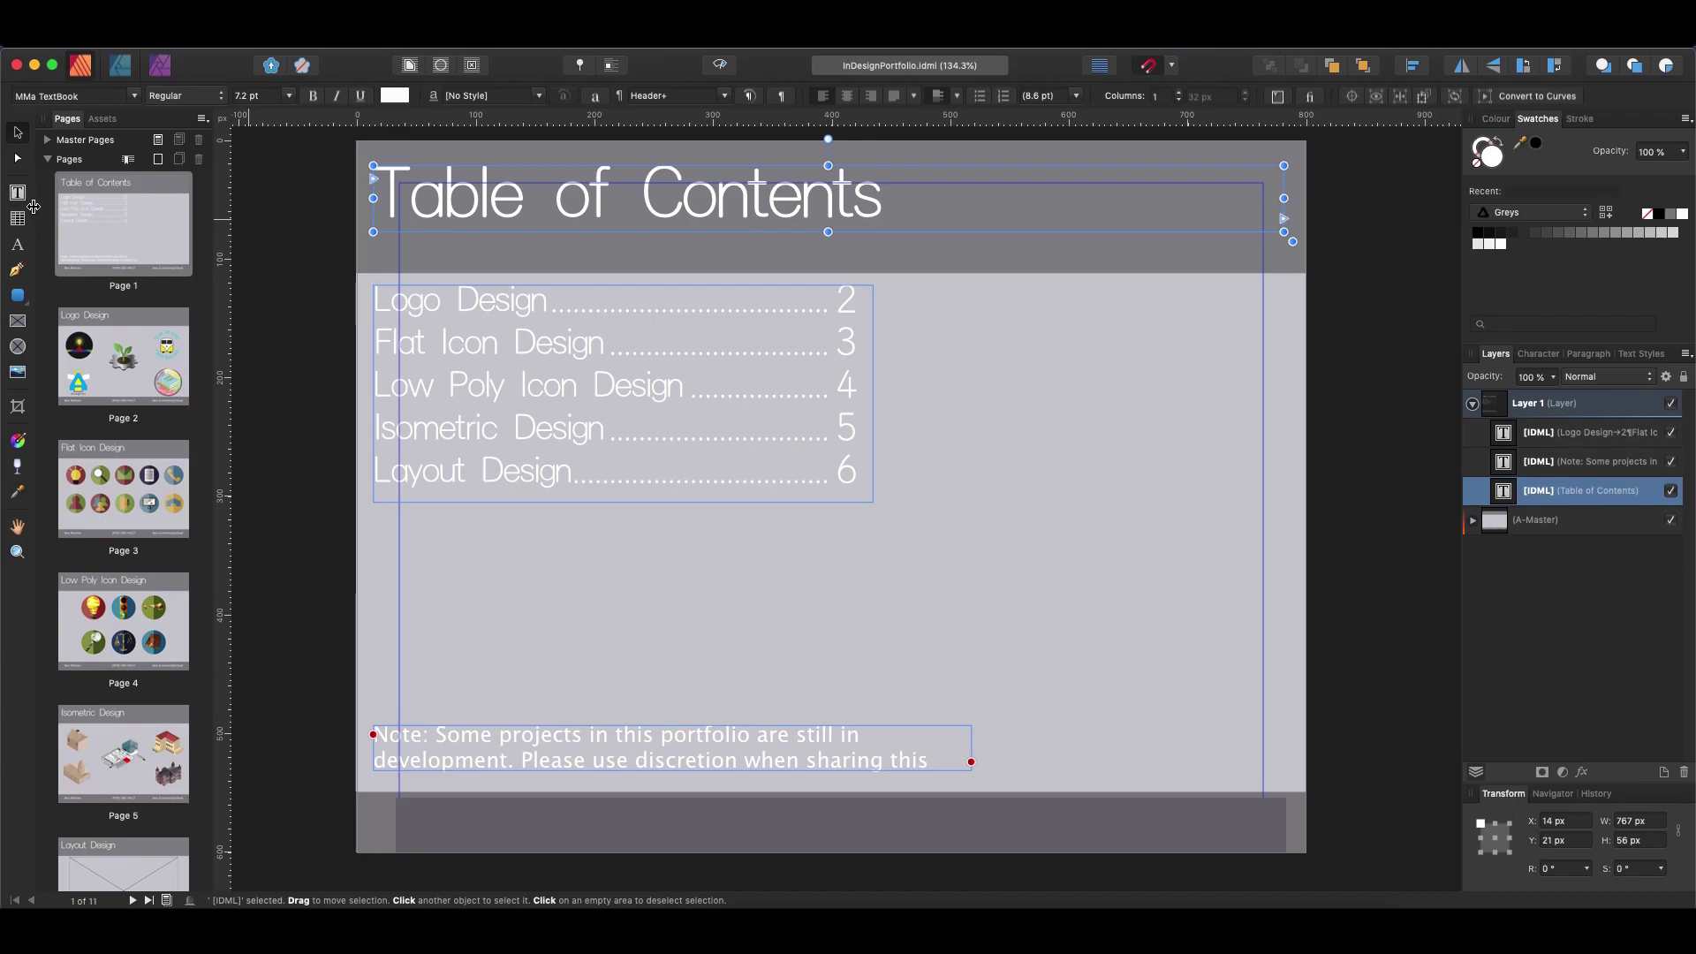
left_click(17, 193)
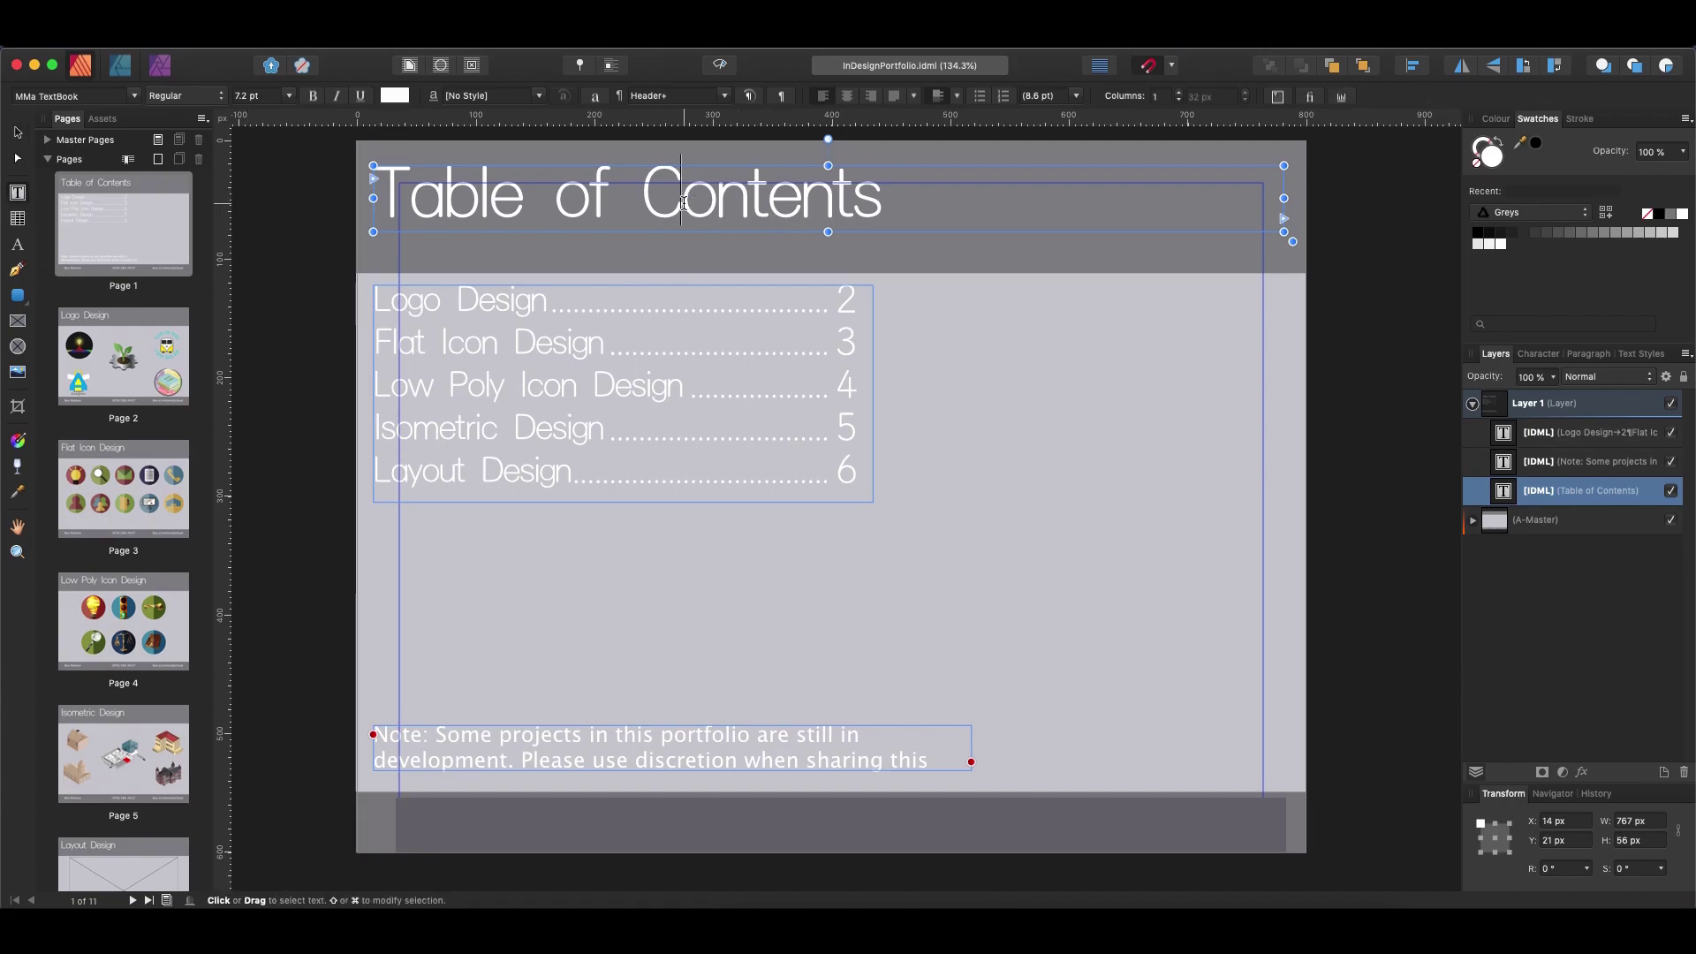
key("BackSpace")
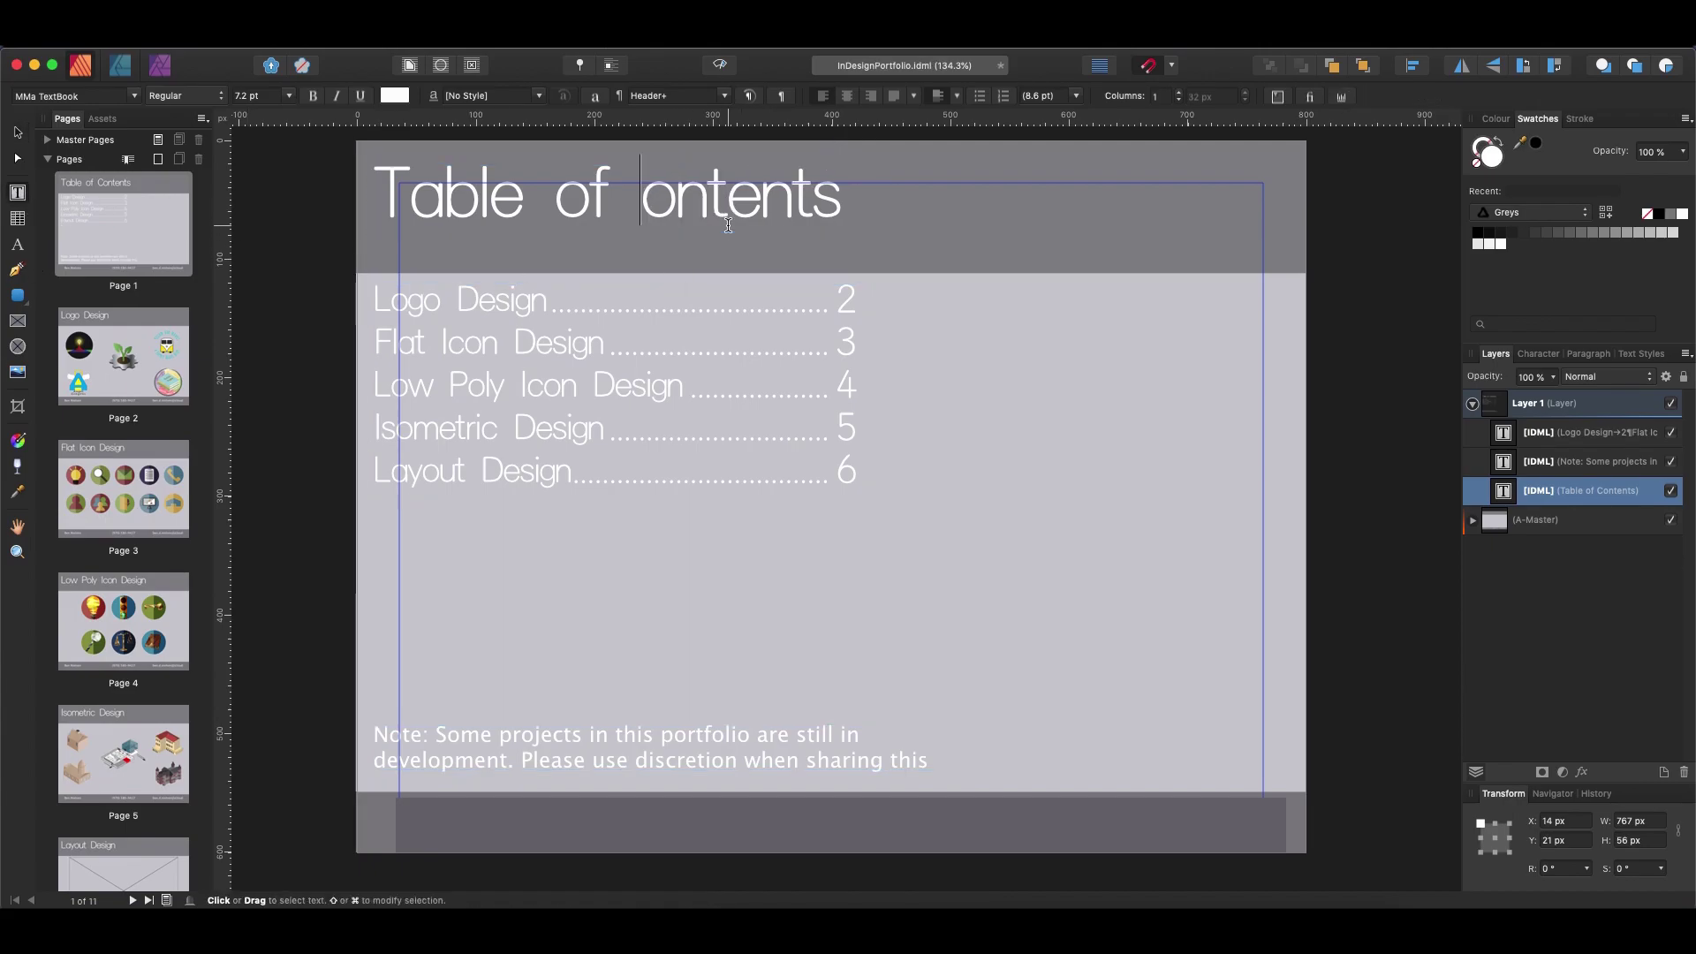
type("C")
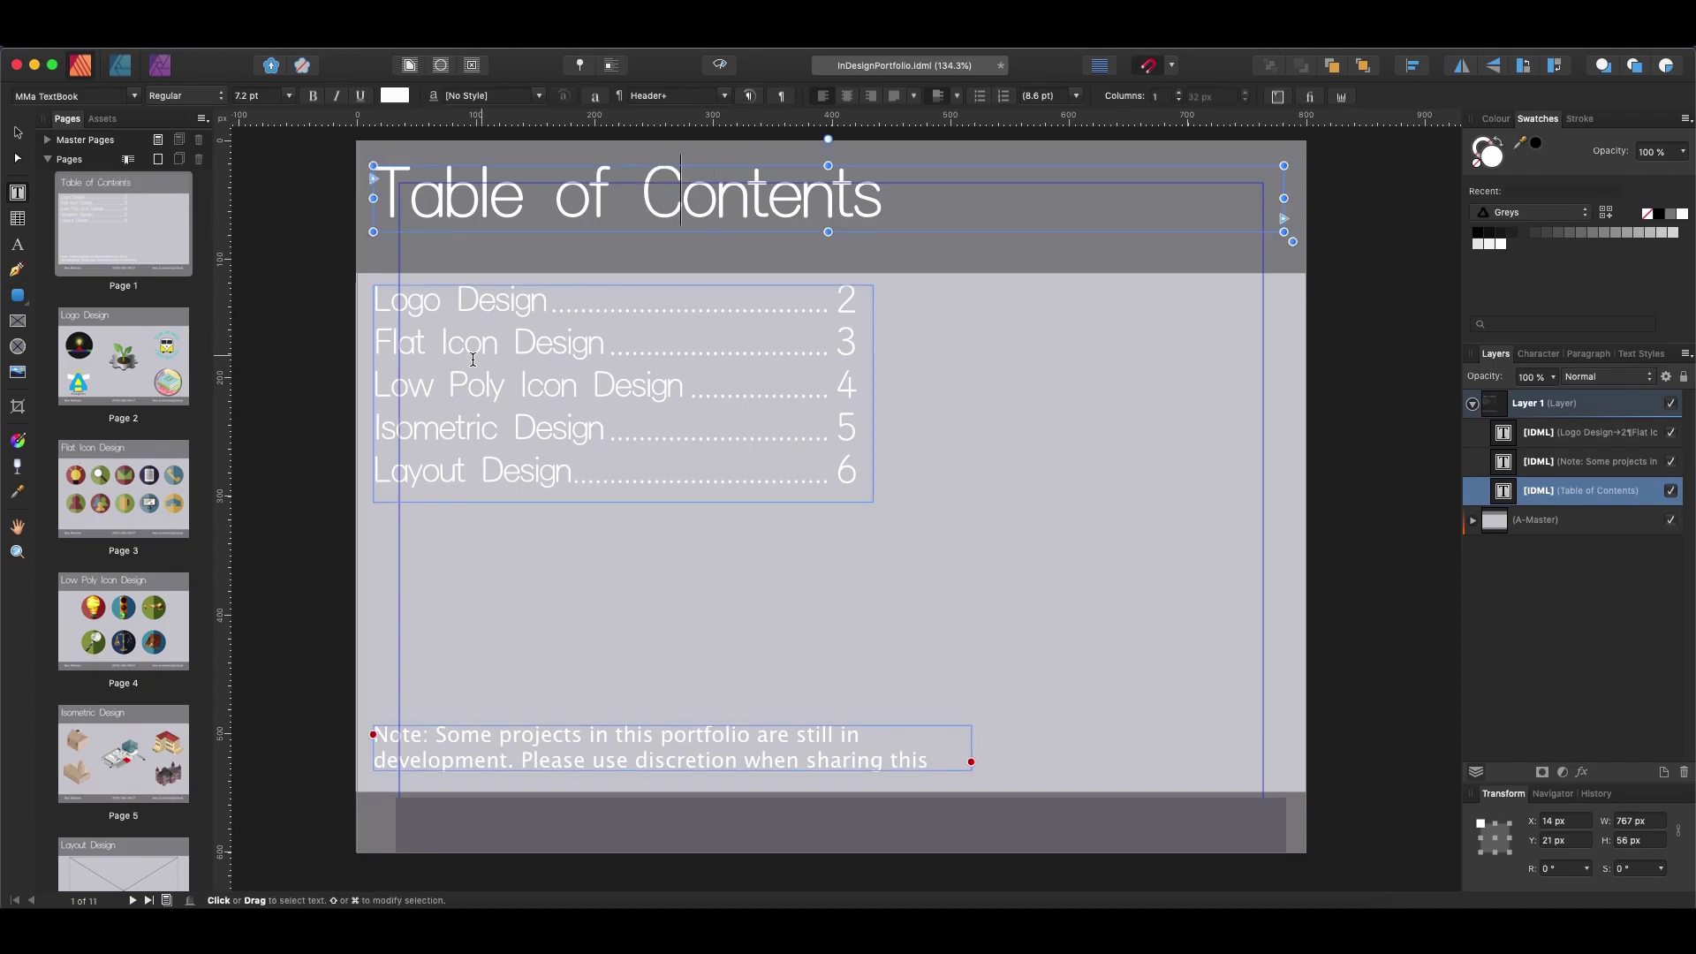
scroll(482, 319, "down", 1)
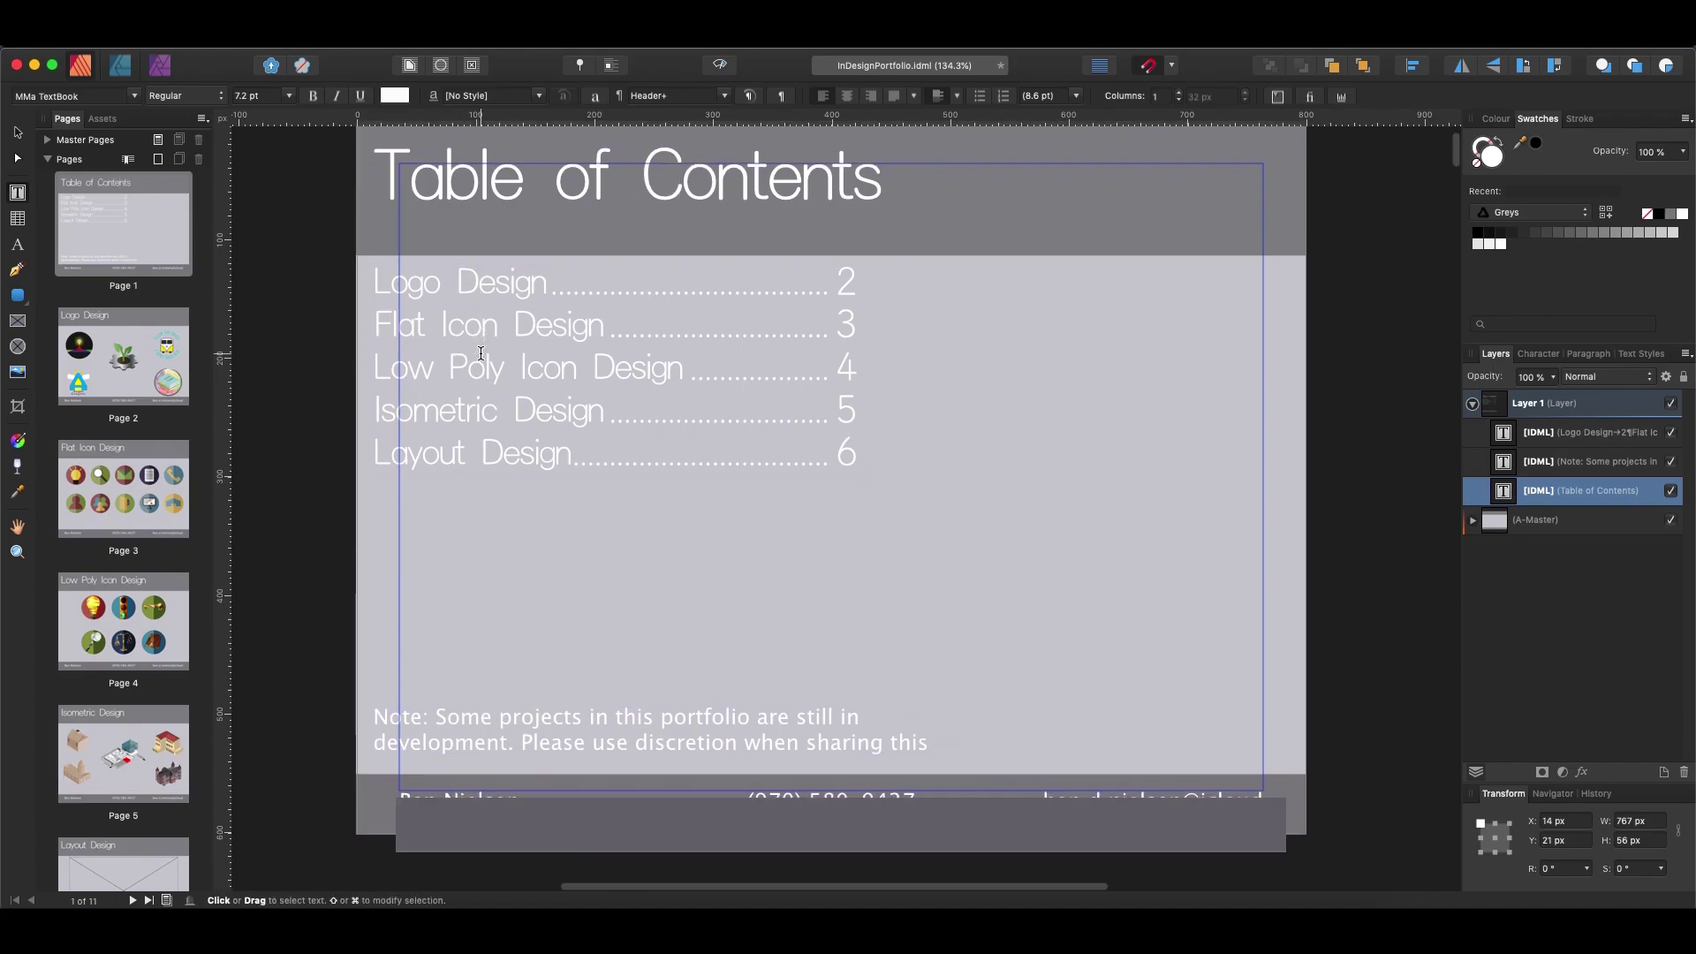
left_click(139, 344)
On Logo Design page 2, reposition and rescale the gear-and-sprout artwork, then inspect the lightbulb frame
double_click(139, 345)
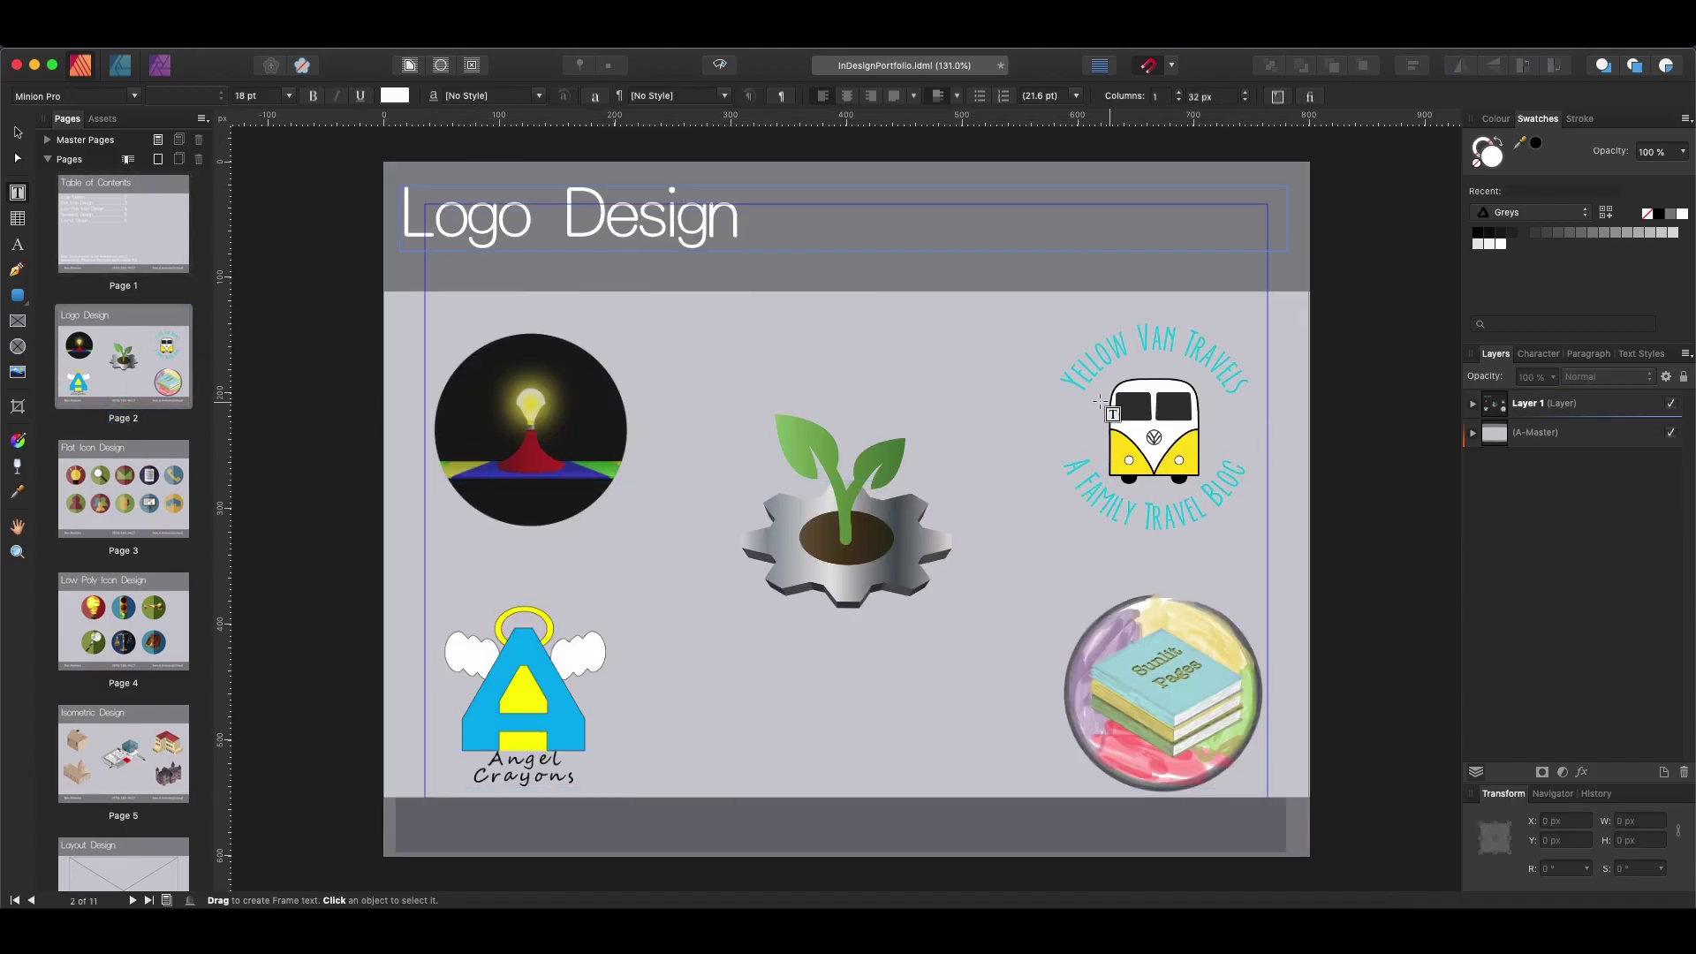
left_click(17, 132)
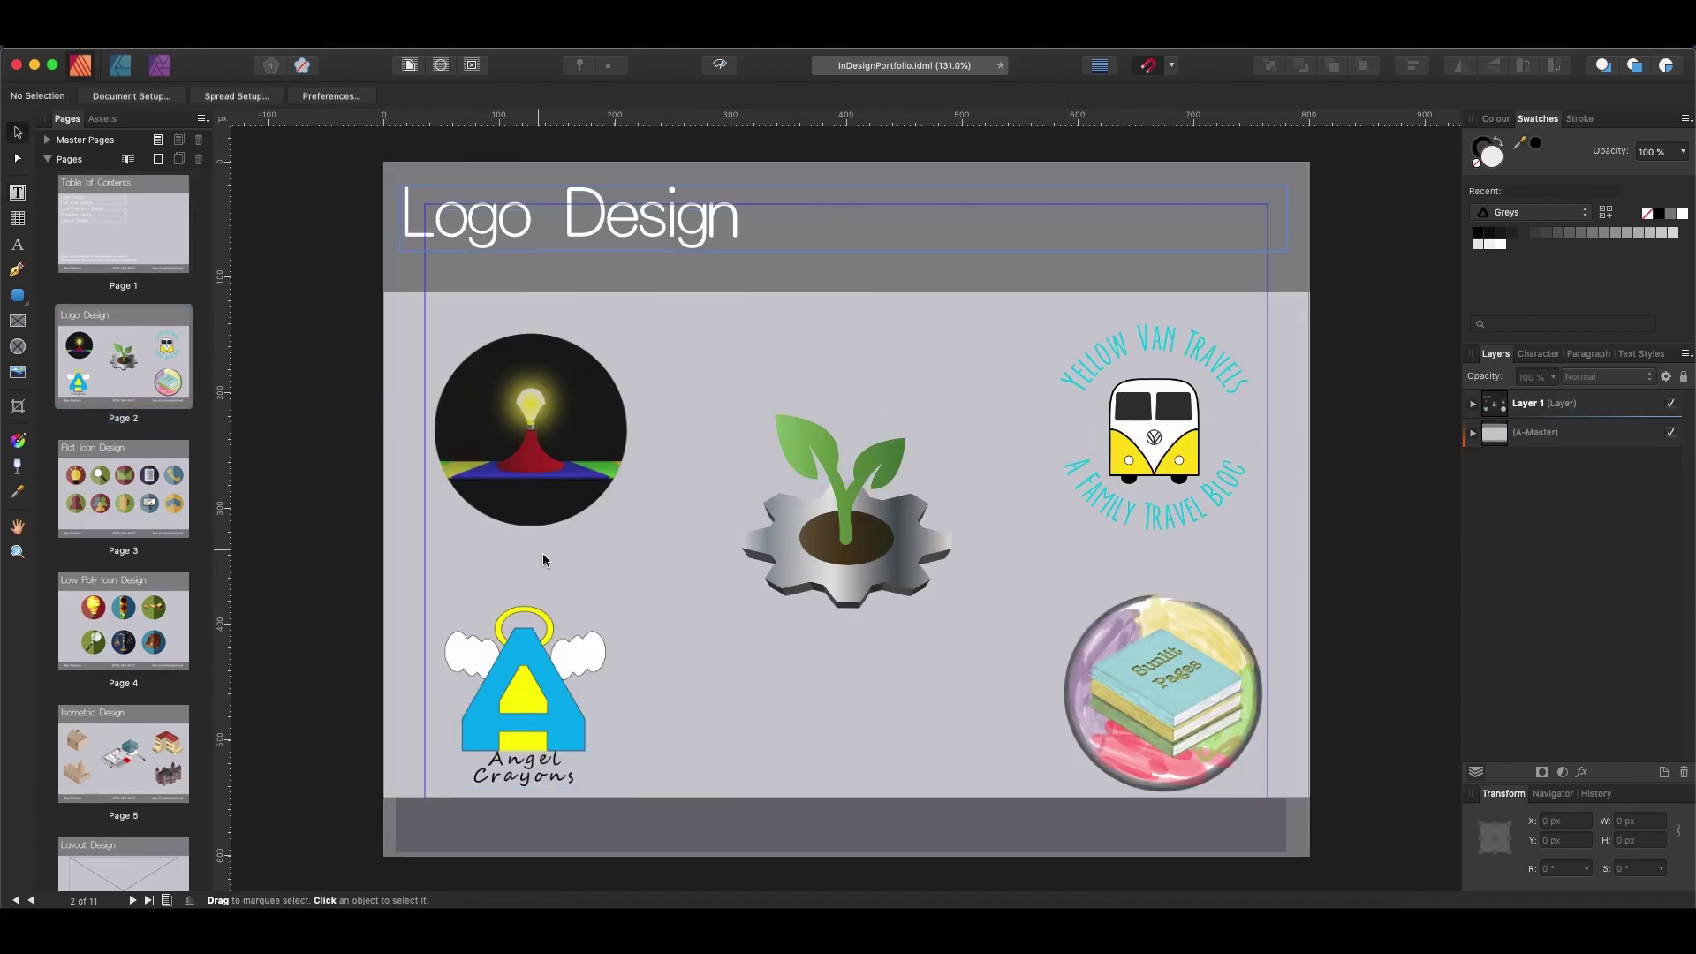
left_click(848, 511)
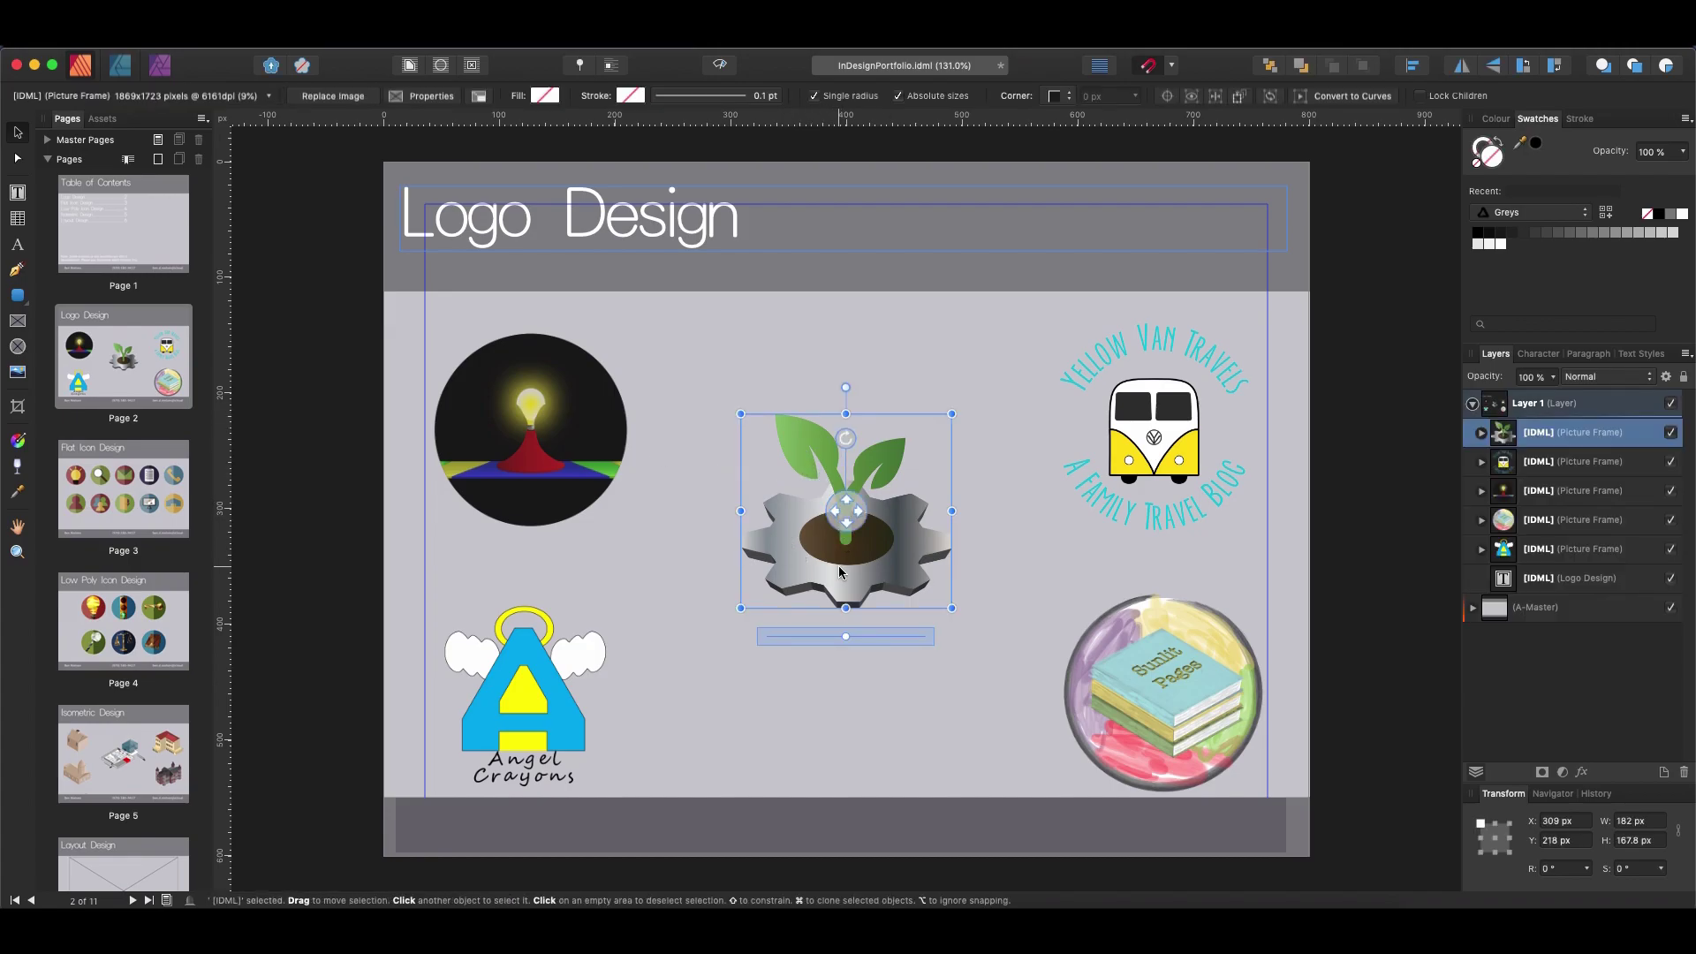
left_click_drag(806, 461, 850, 448)
key("super+z")
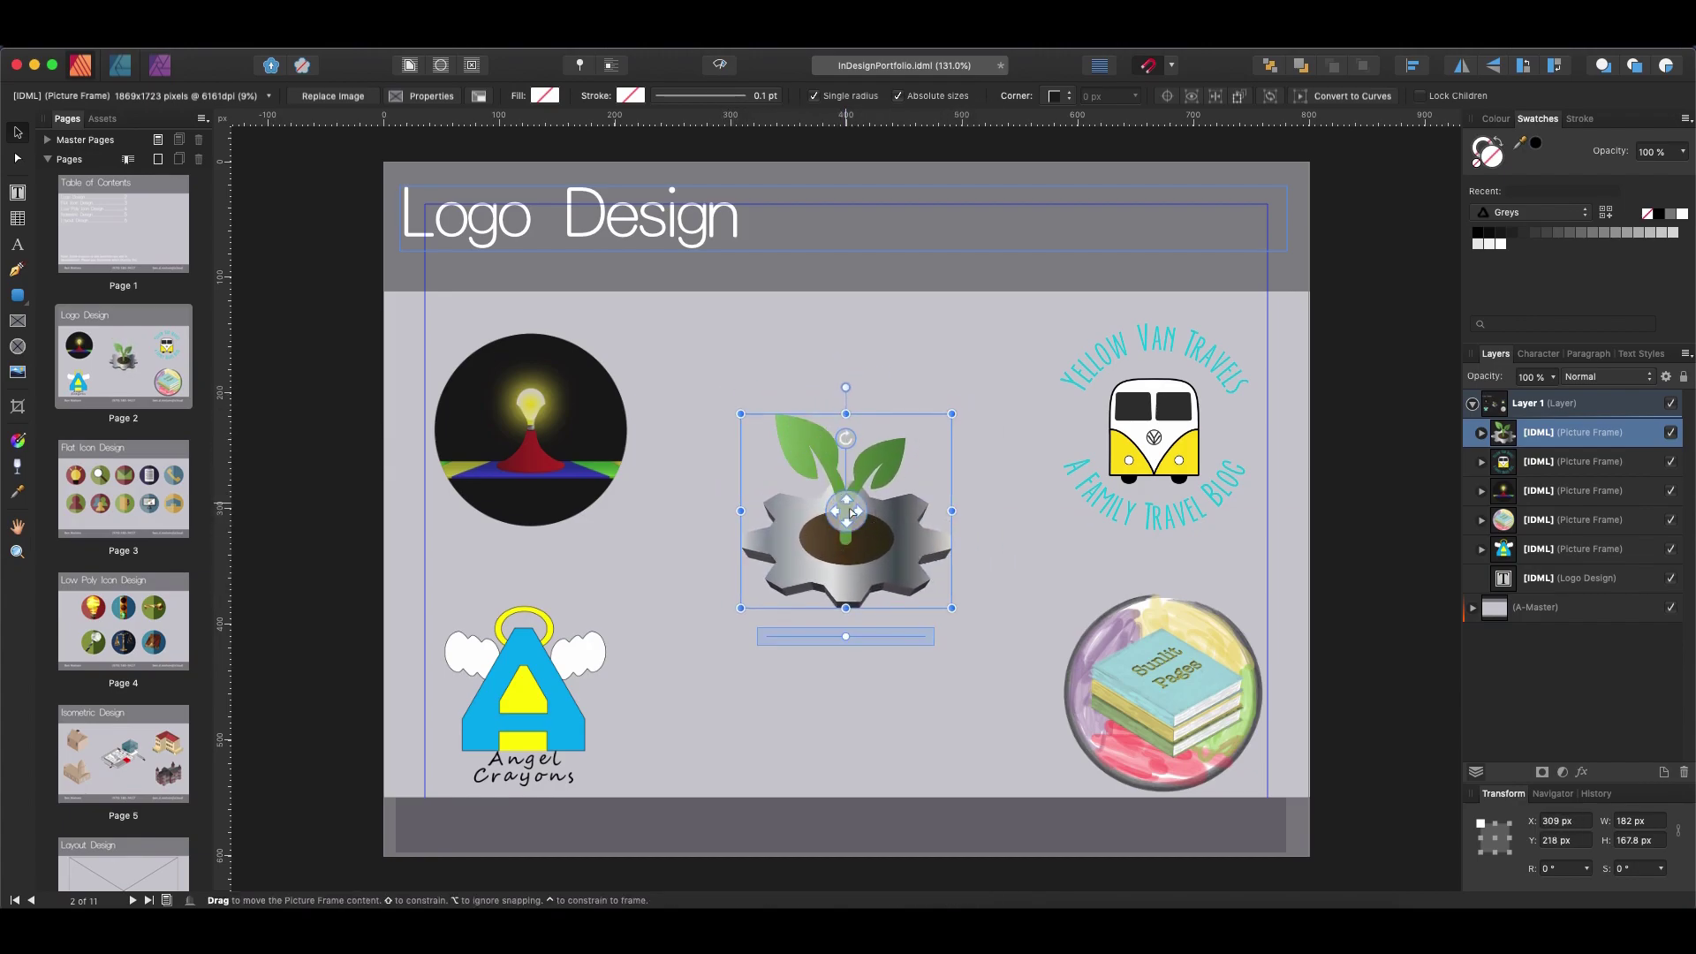
mouse_move(853, 517)
left_mouse_down()
mouse_move(887, 514)
mouse_move(859, 517)
left_mouse_up()
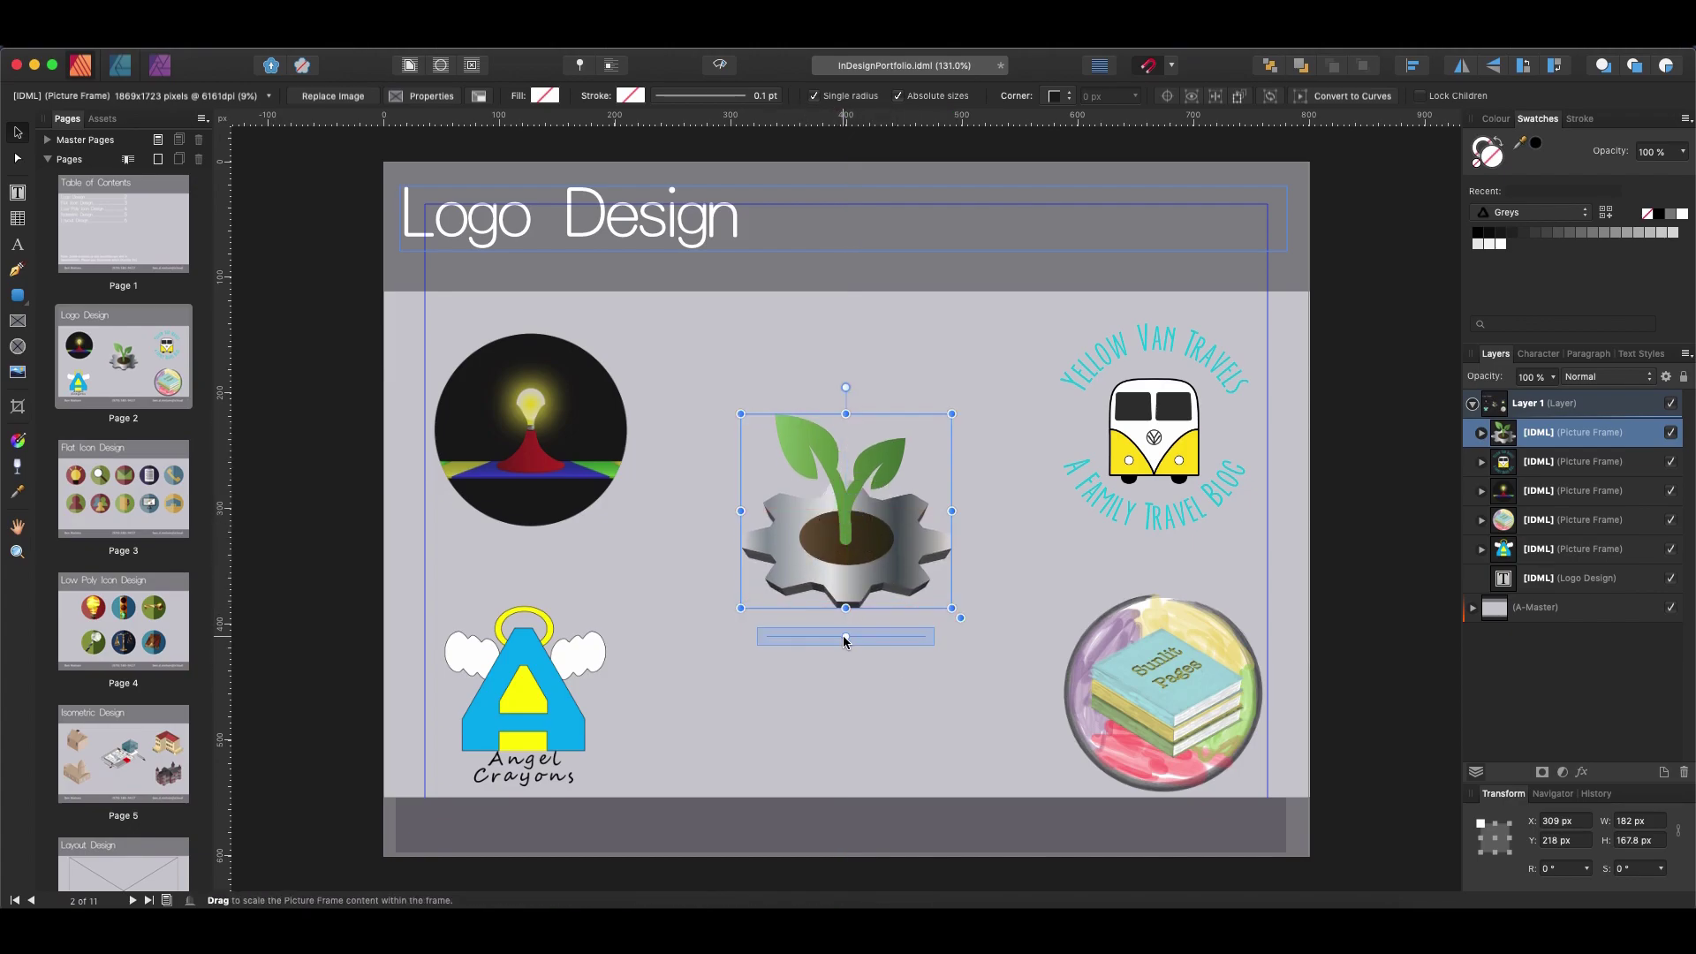
mouse_move(843, 636)
left_mouse_down()
mouse_move(874, 636)
mouse_move(850, 638)
left_mouse_up()
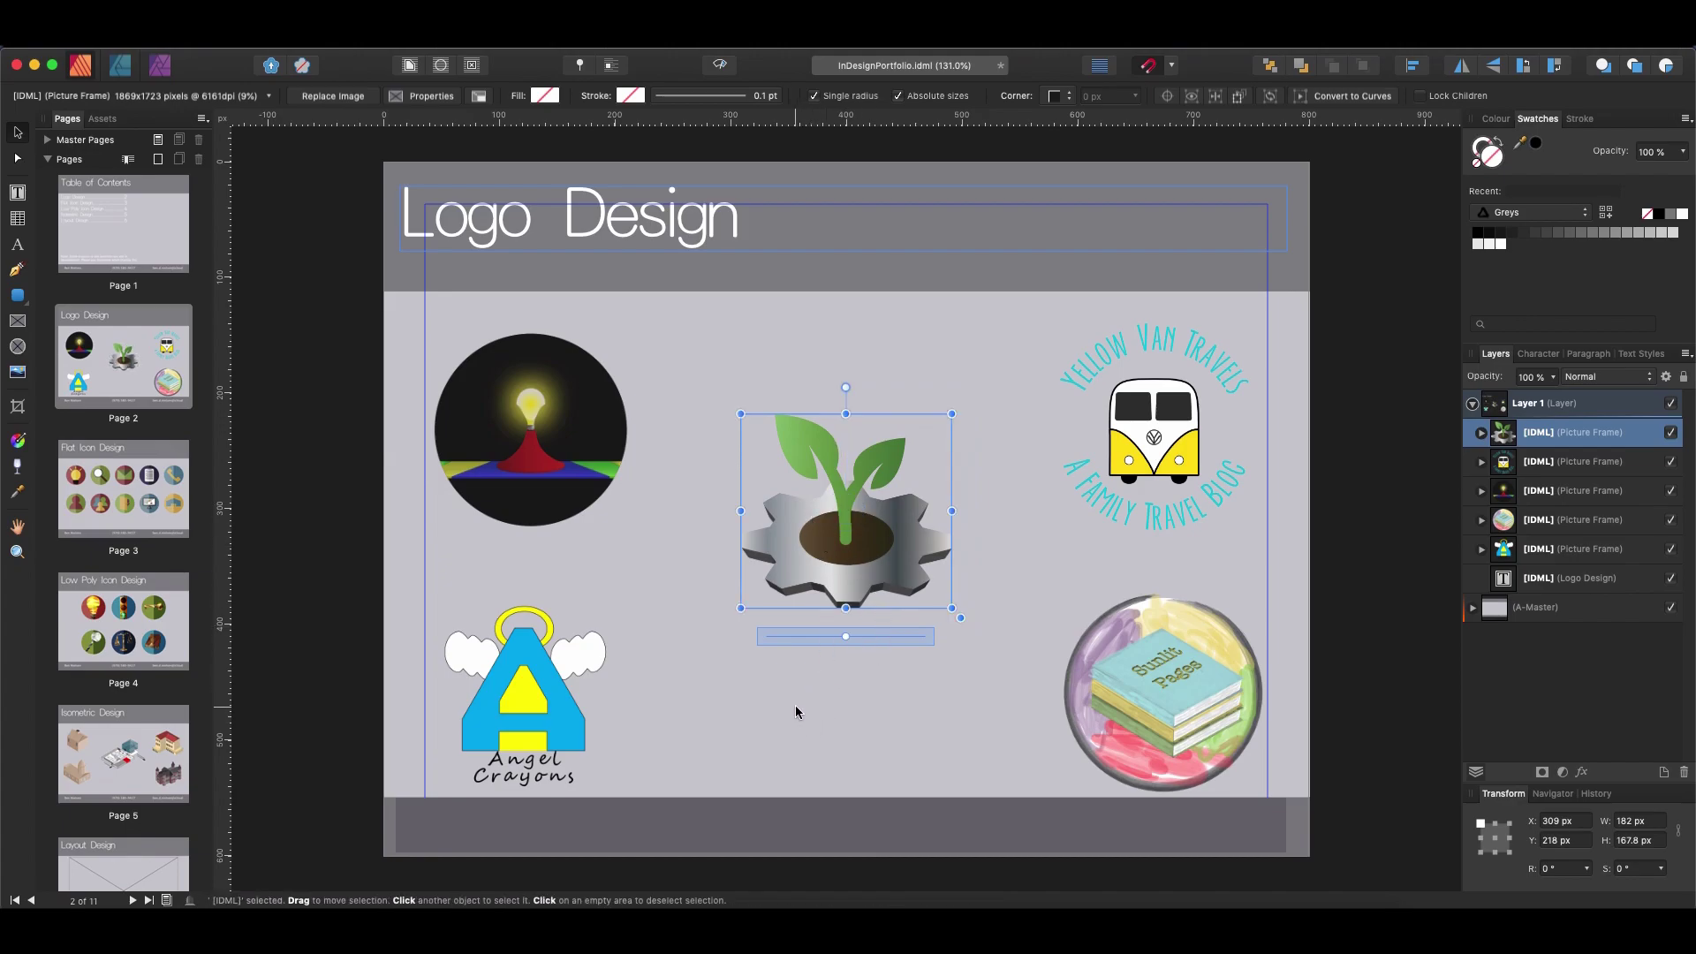
left_click(1555, 490)
left_click(1482, 492)
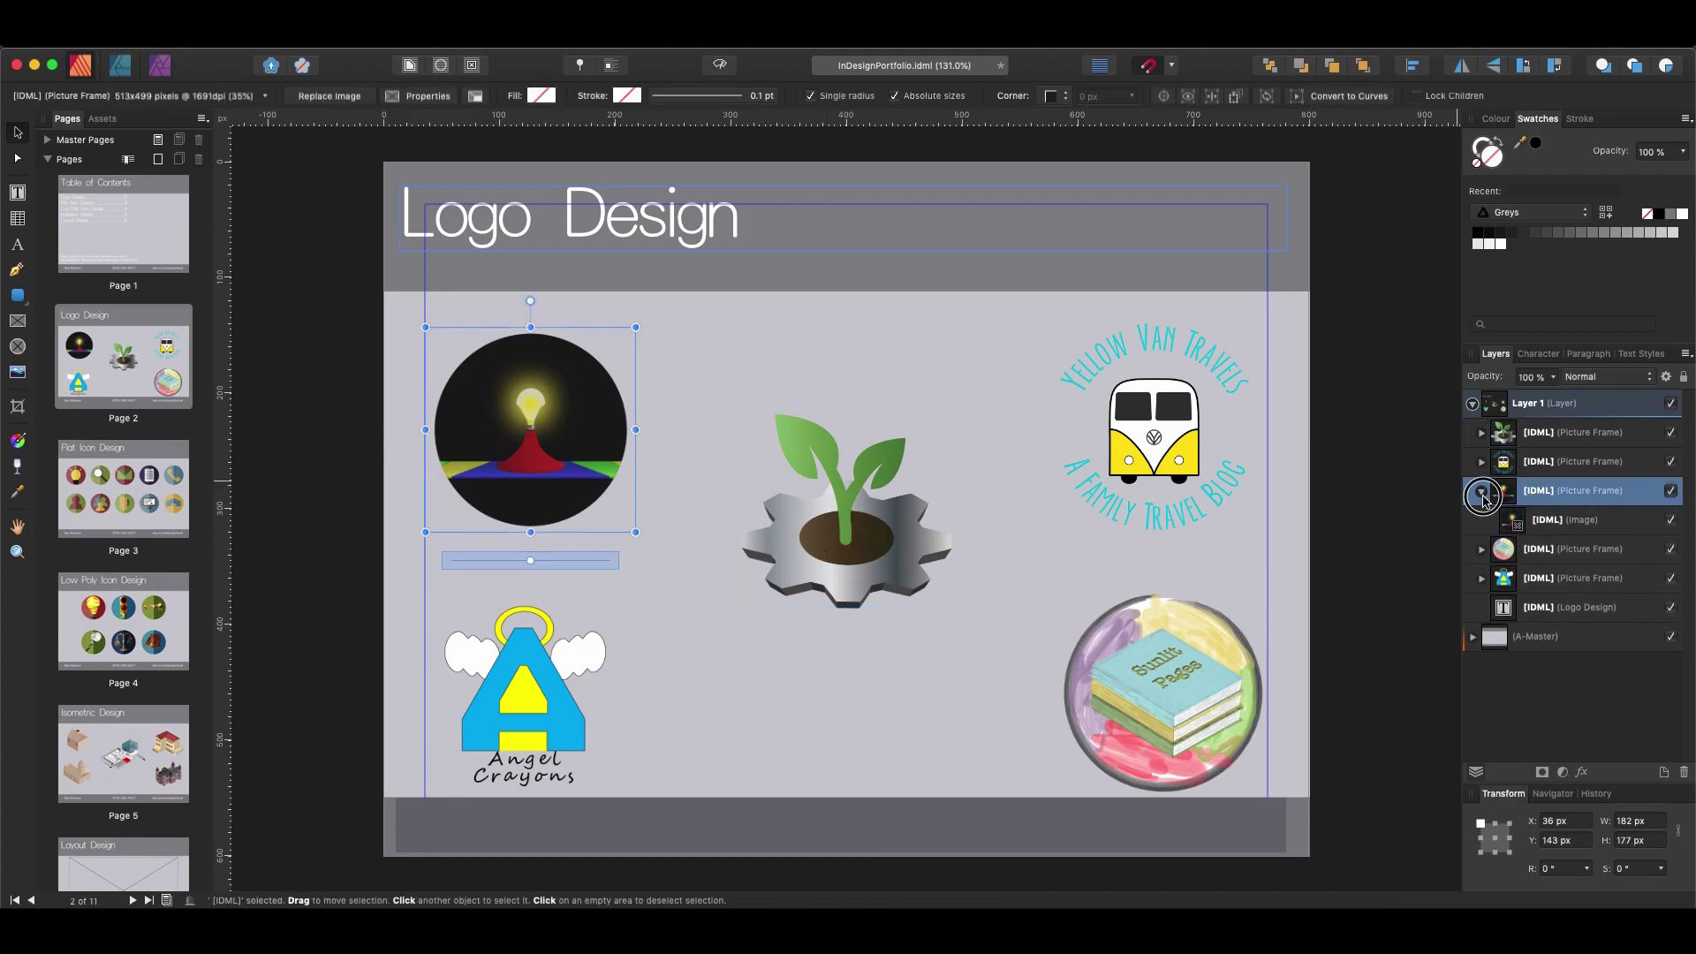
left_click(1482, 492)
On Flat Icon Design page 3, select the lightbulb icon's embedded [IDML] linked document
left_click(172, 497)
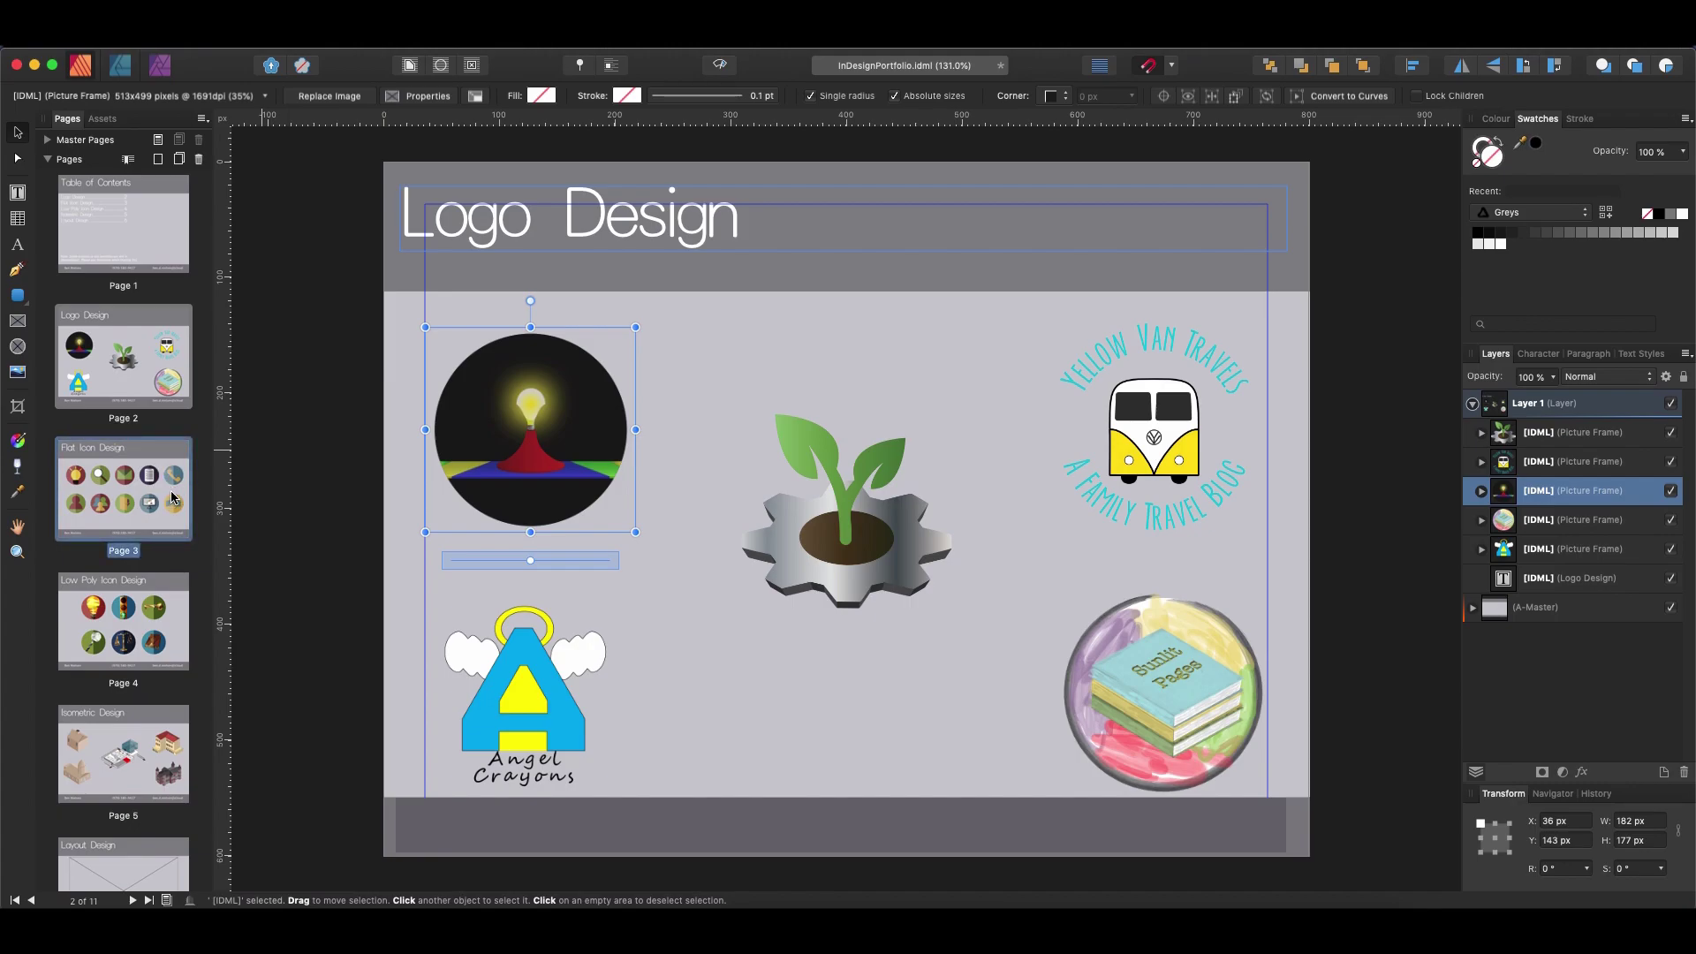
left_click(549, 408)
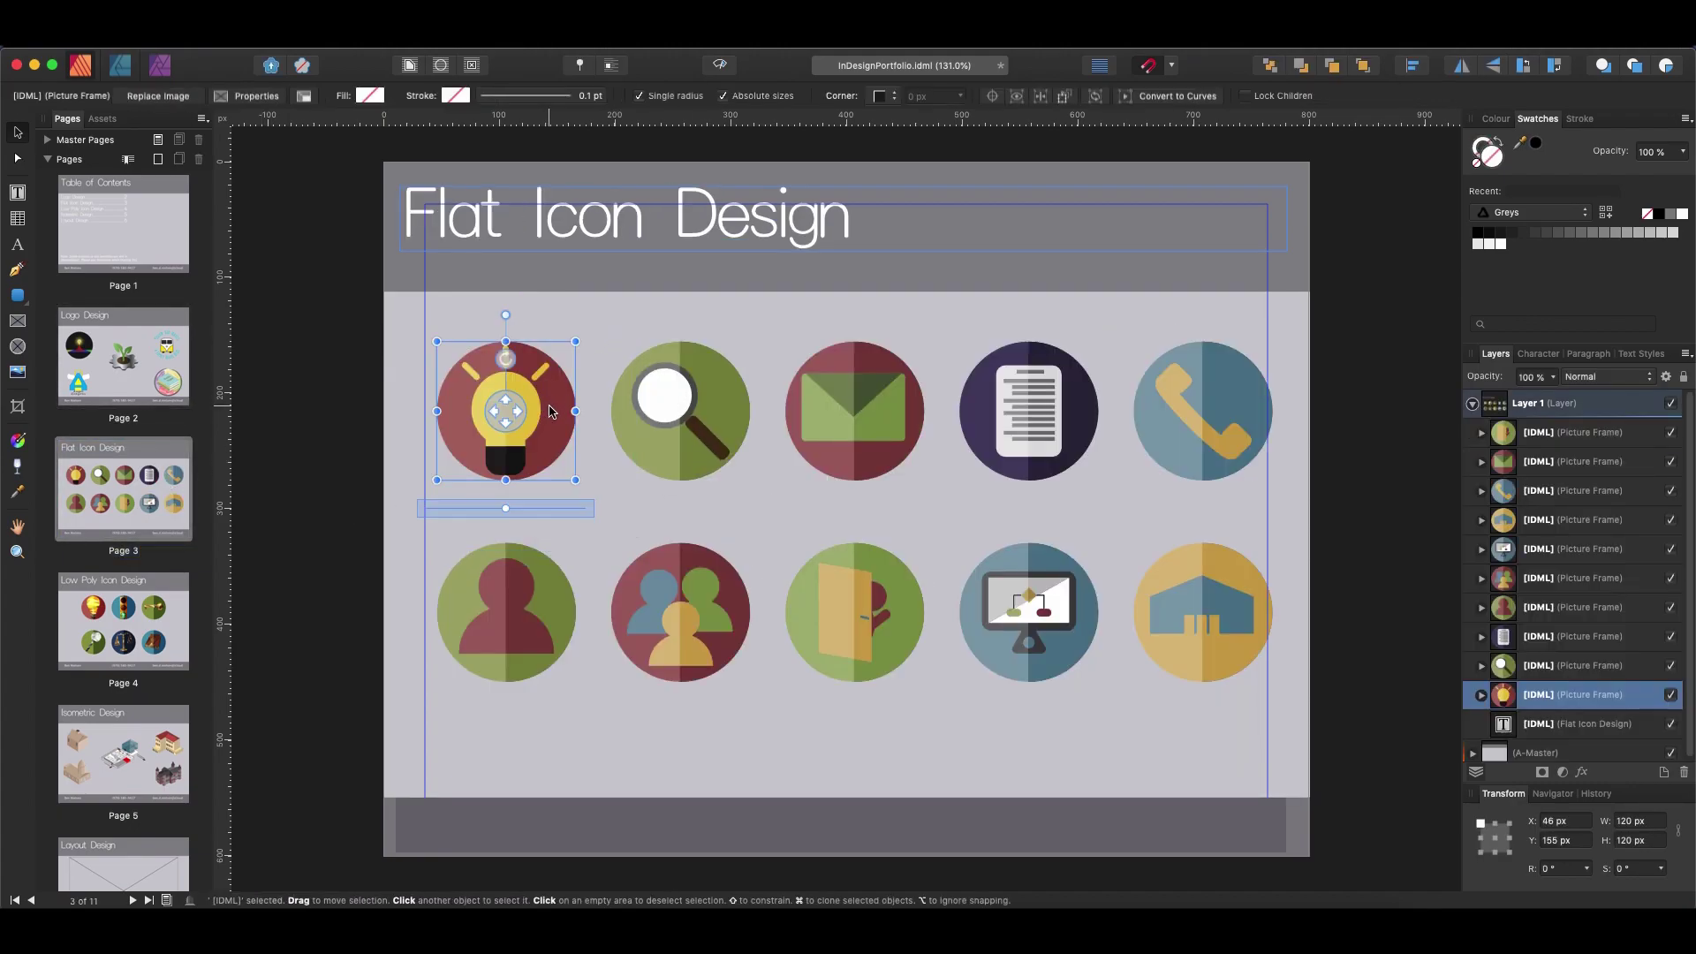
left_click(1481, 694)
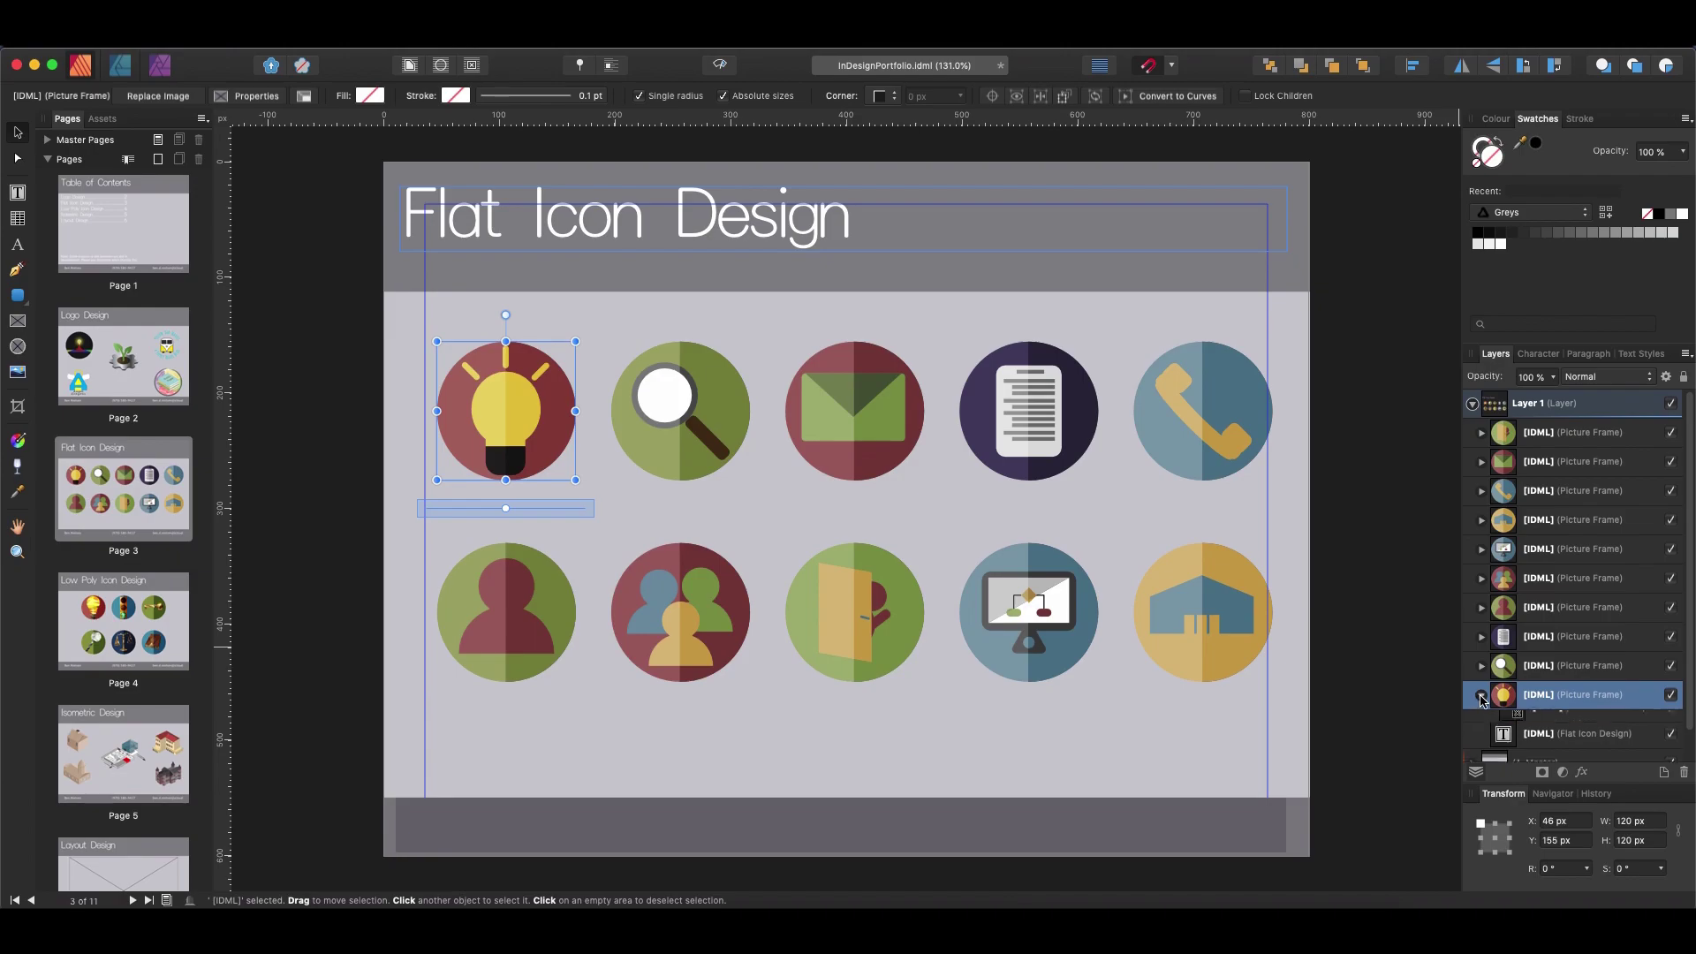
left_click(1541, 722)
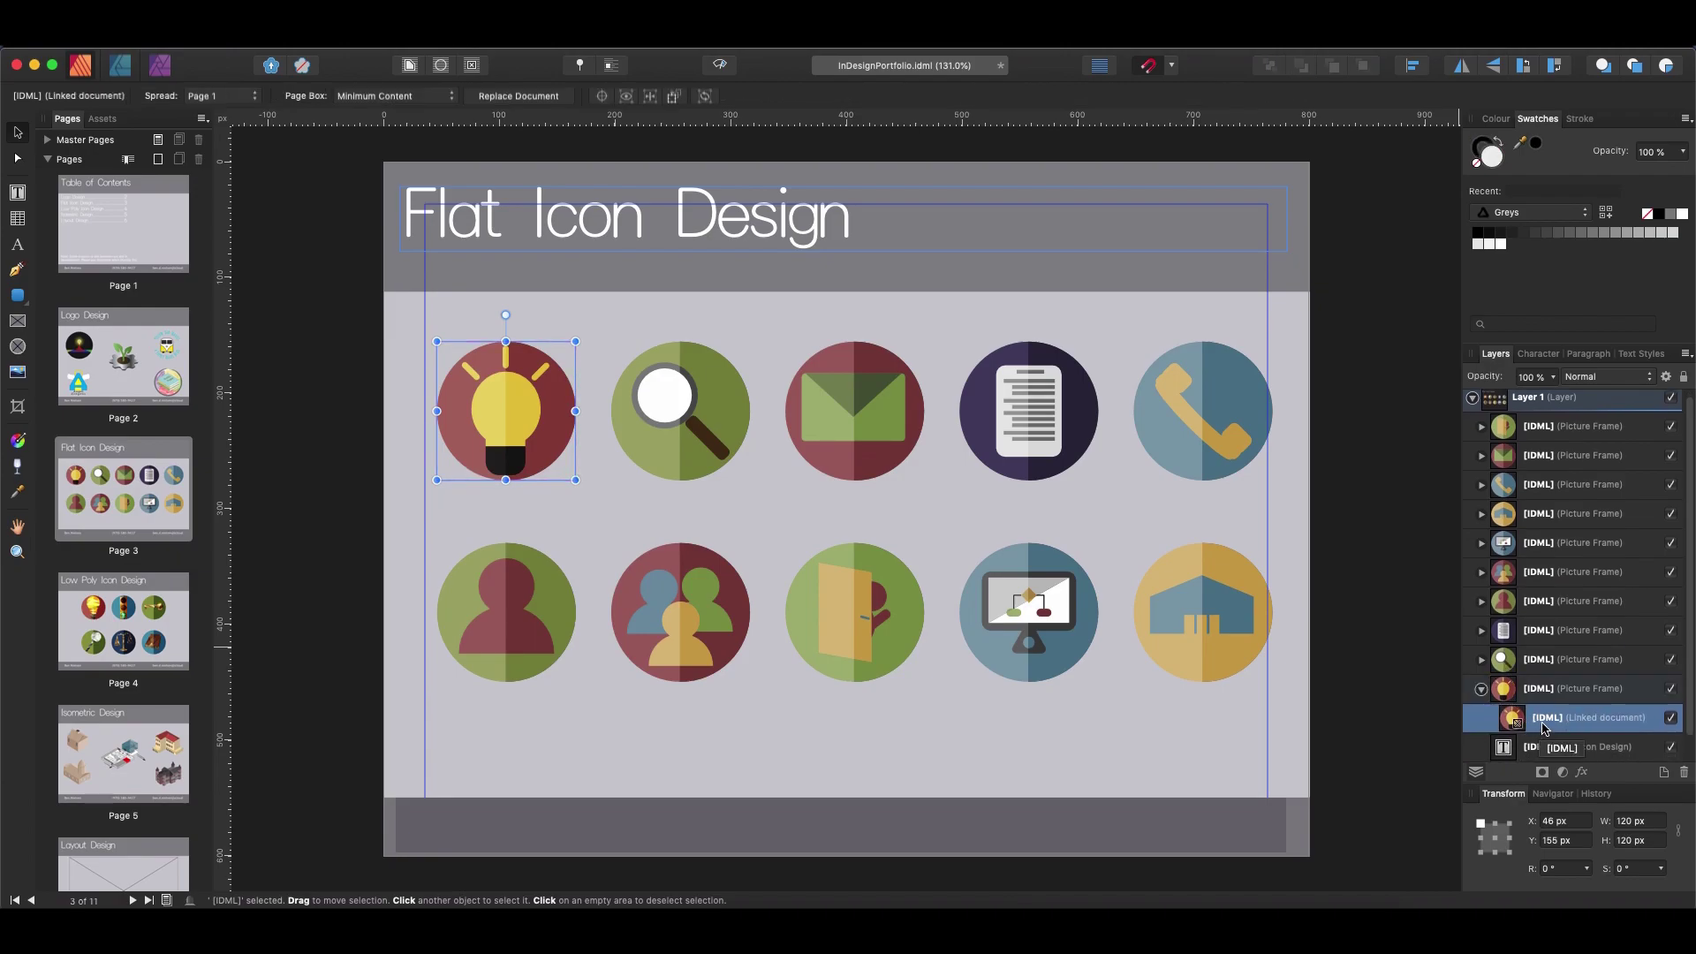
double_click(1514, 720)
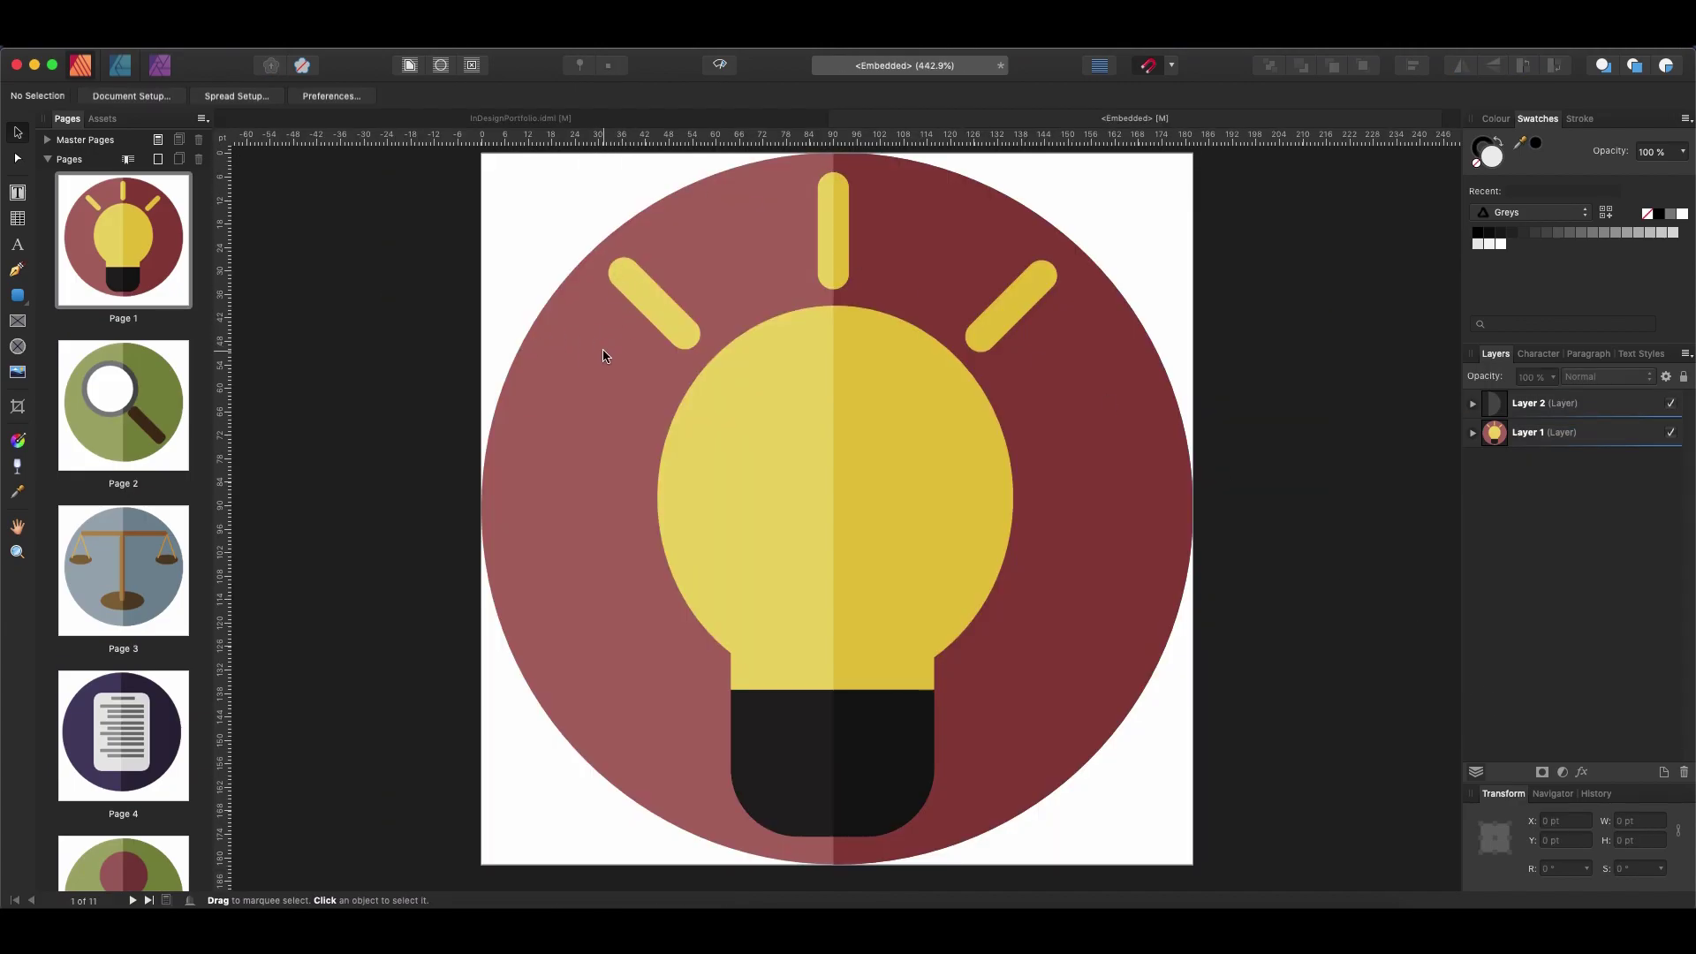
left_click(606, 355)
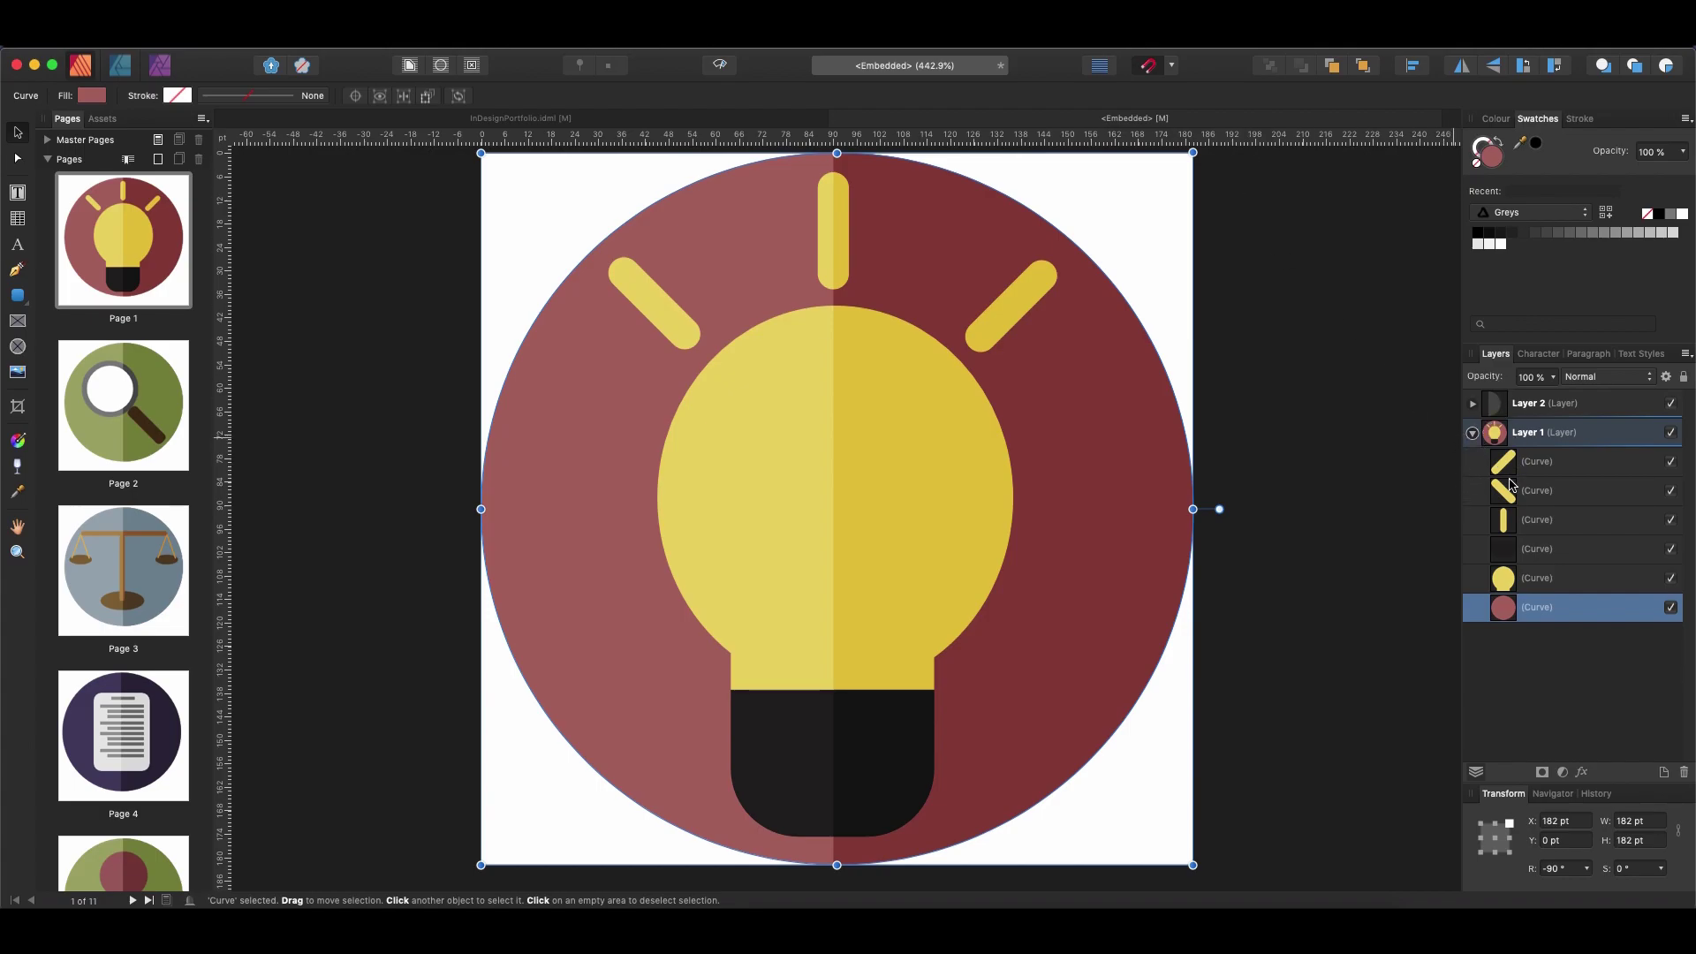
left_click(1670, 462)
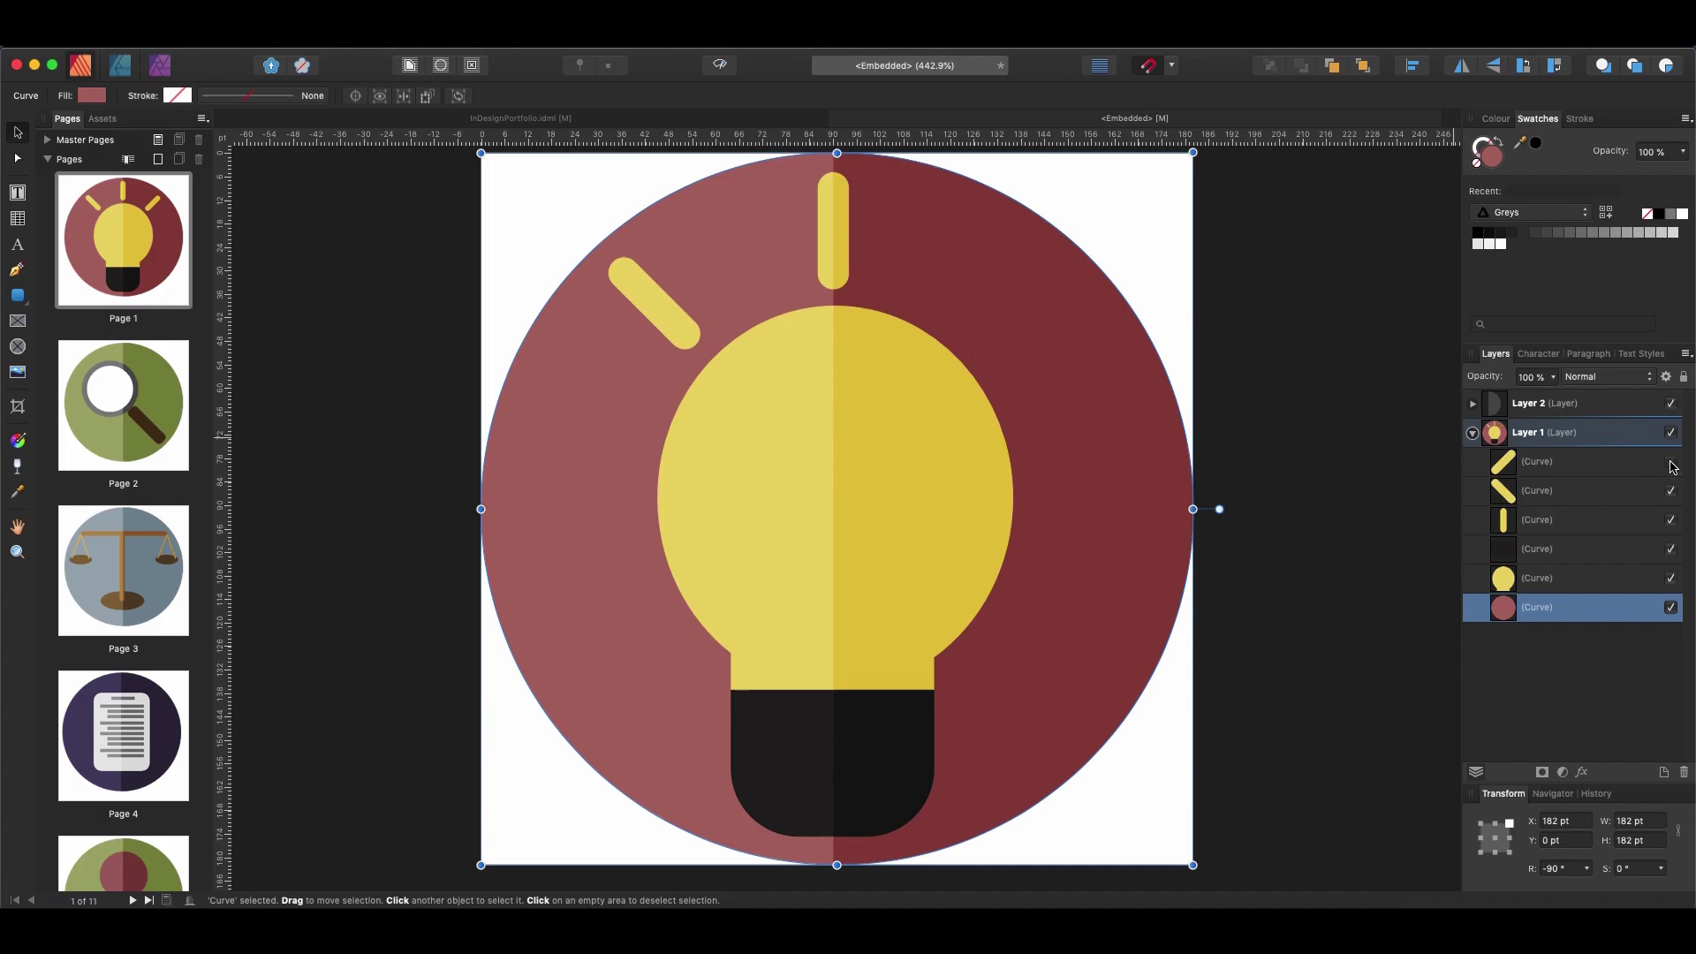
left_click(1671, 462)
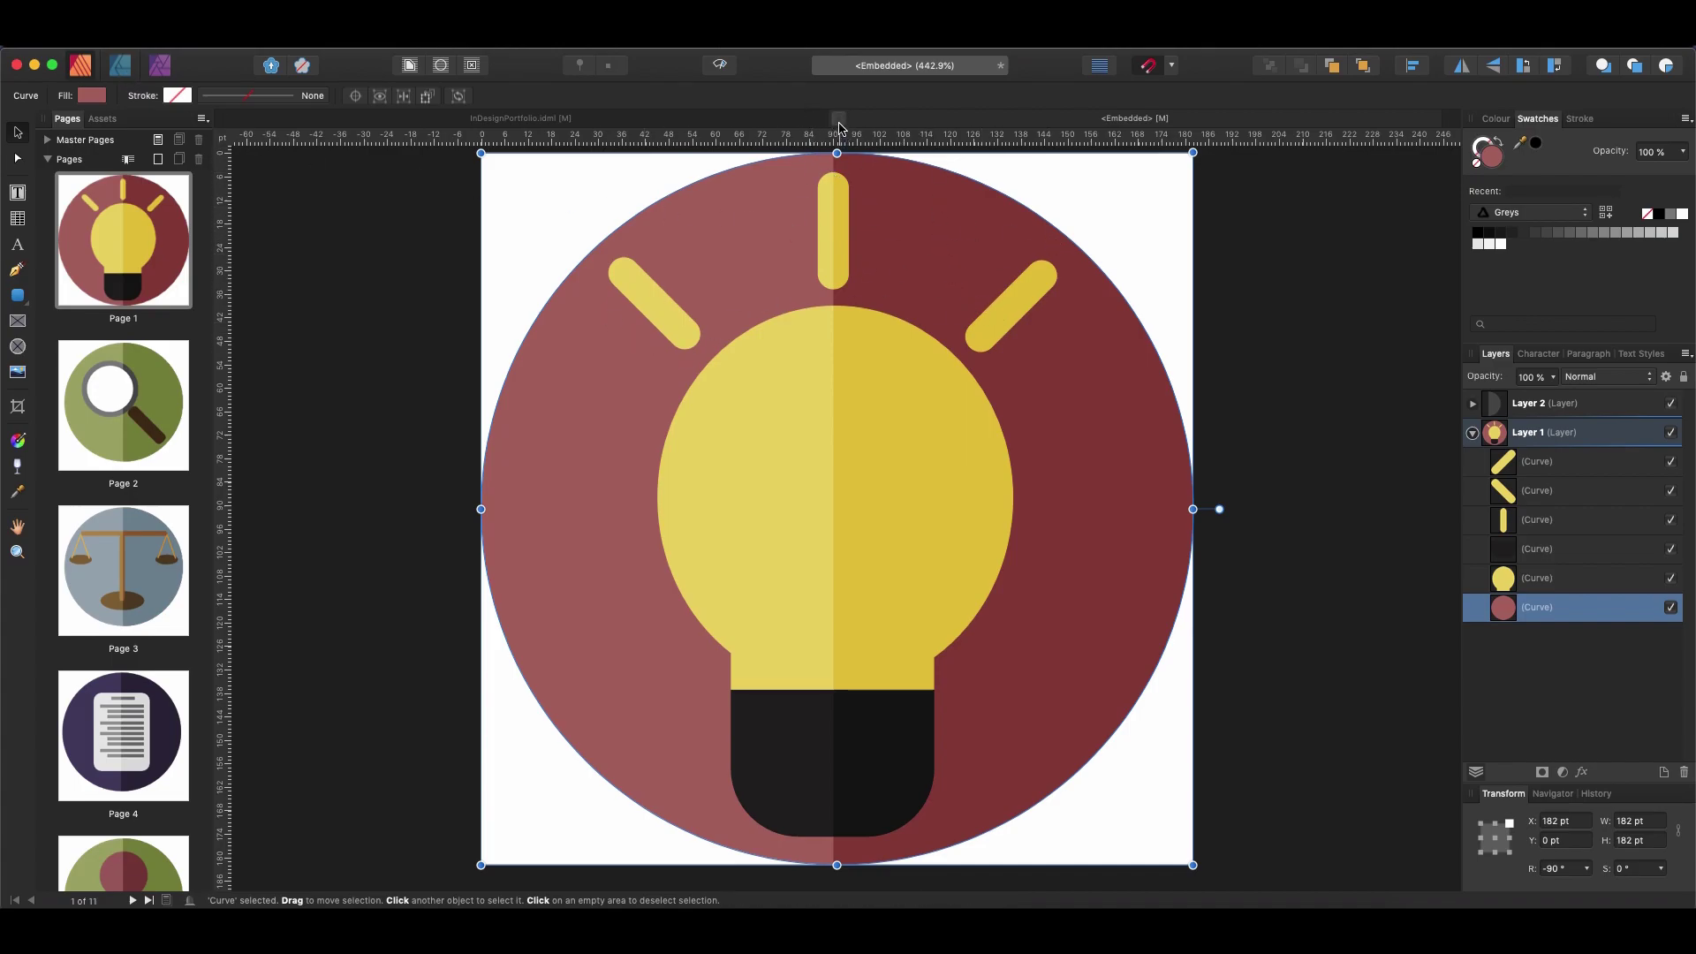
left_click(1670, 461)
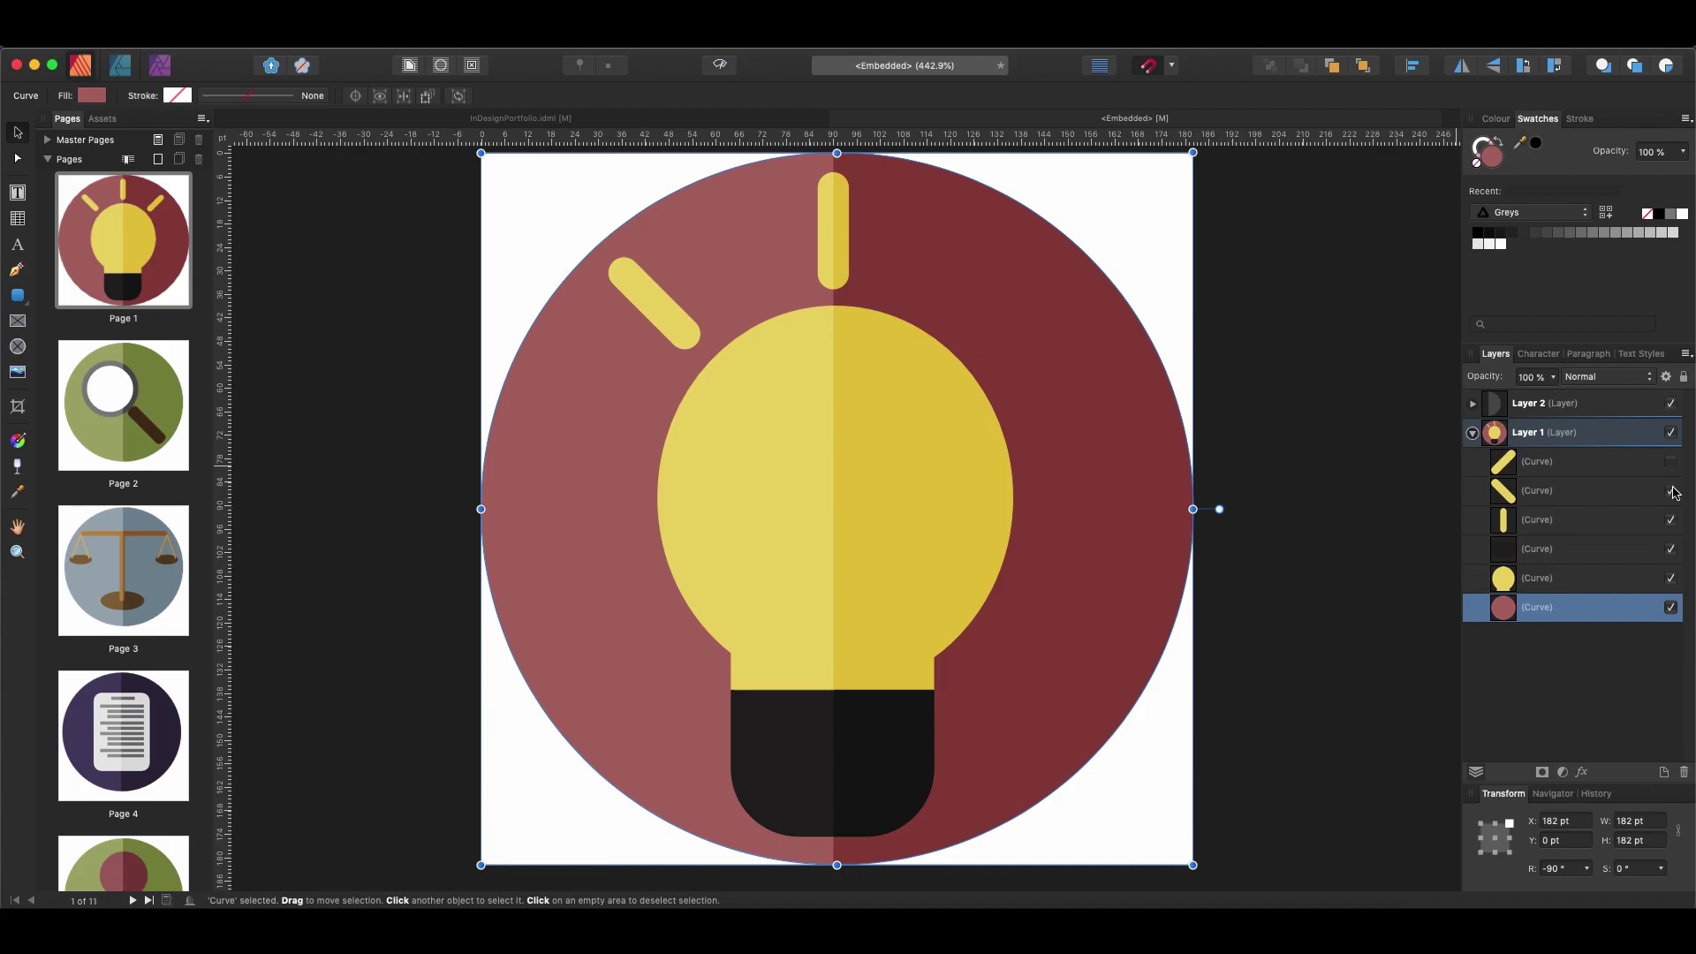
left_click(1670, 490)
left_click(1670, 520)
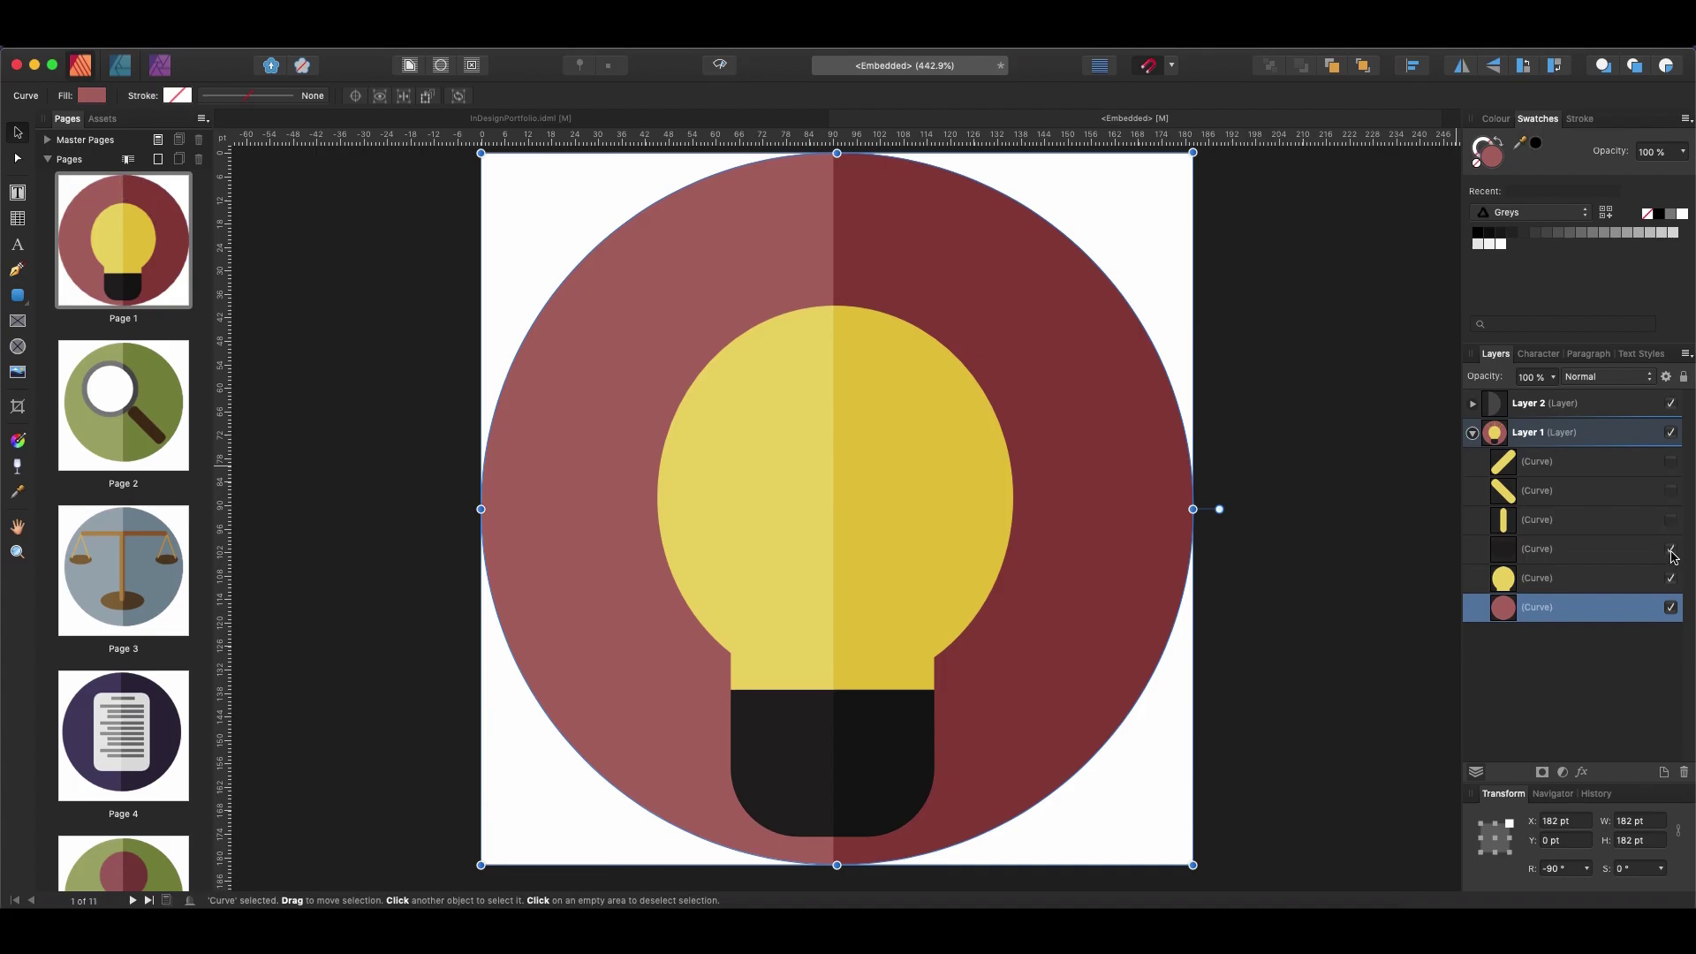
left_click(838, 121)
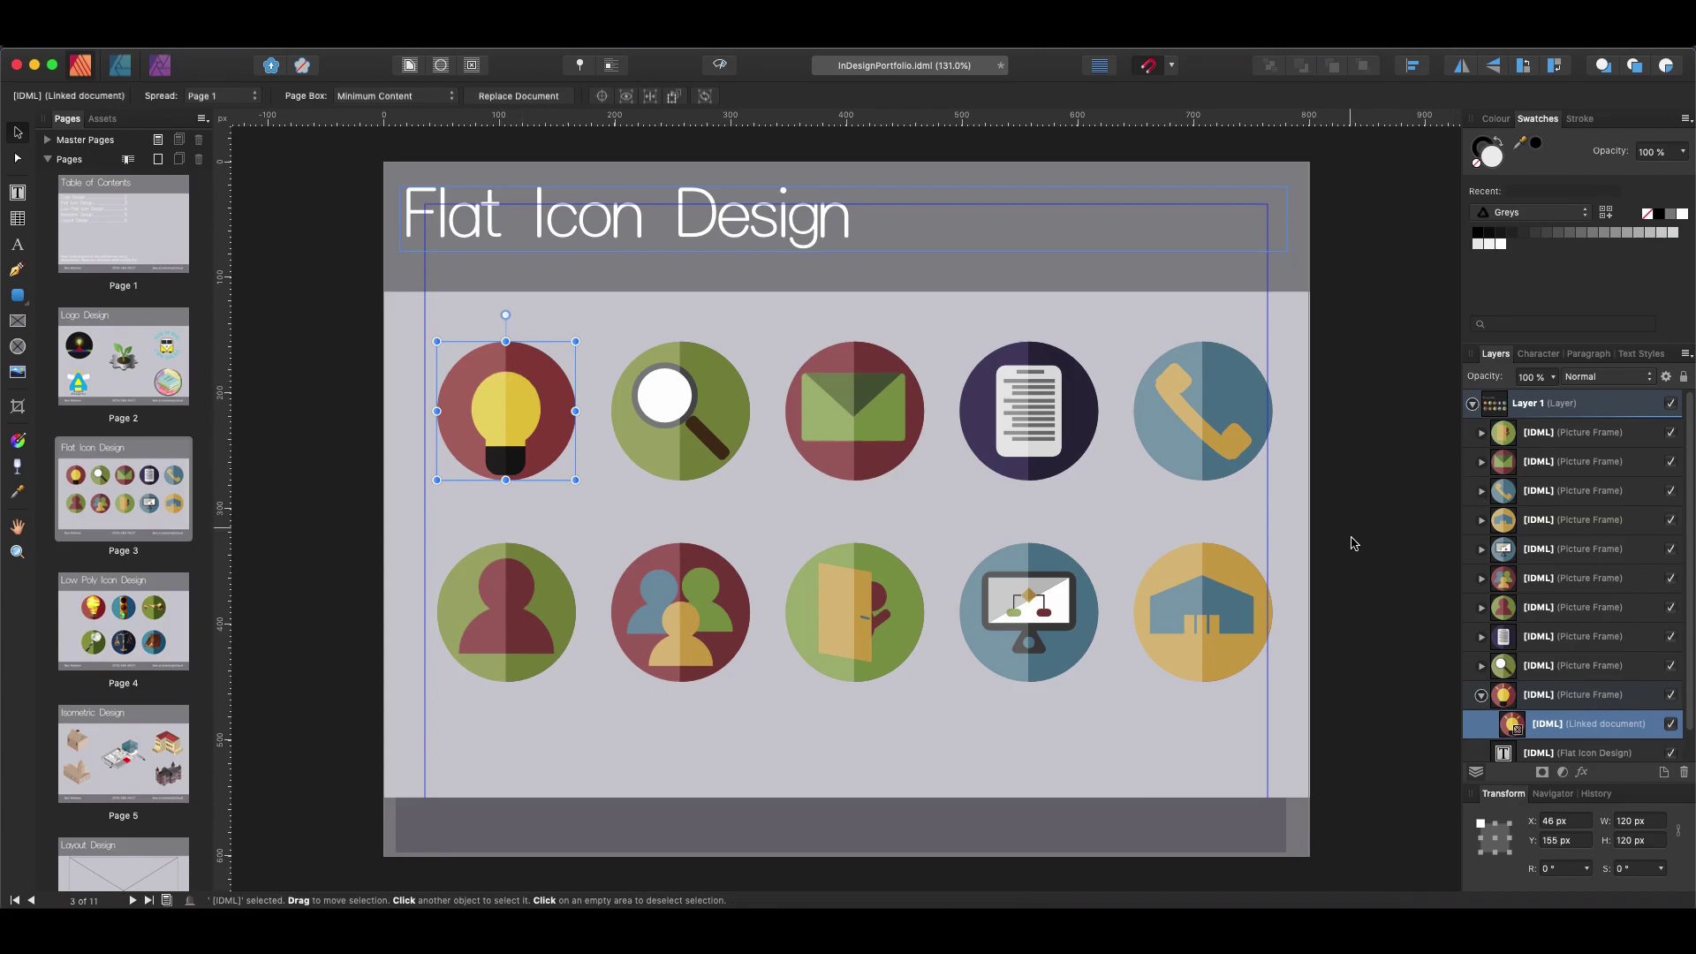
left_click(1542, 726)
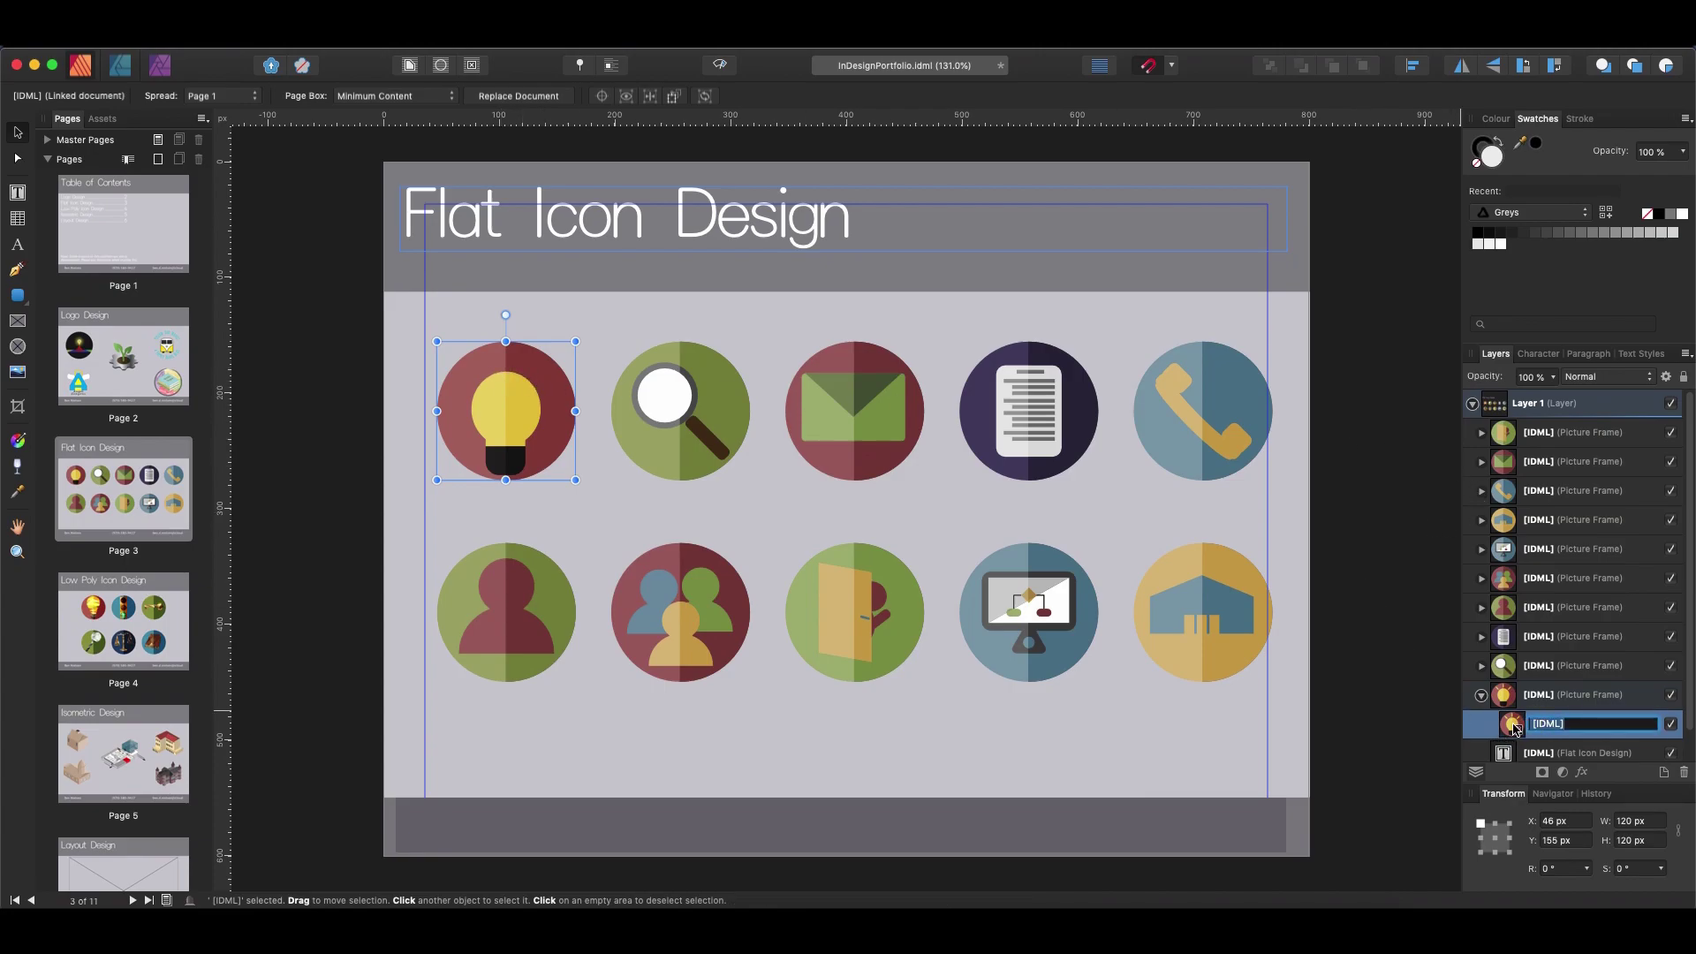
double_click(1512, 724)
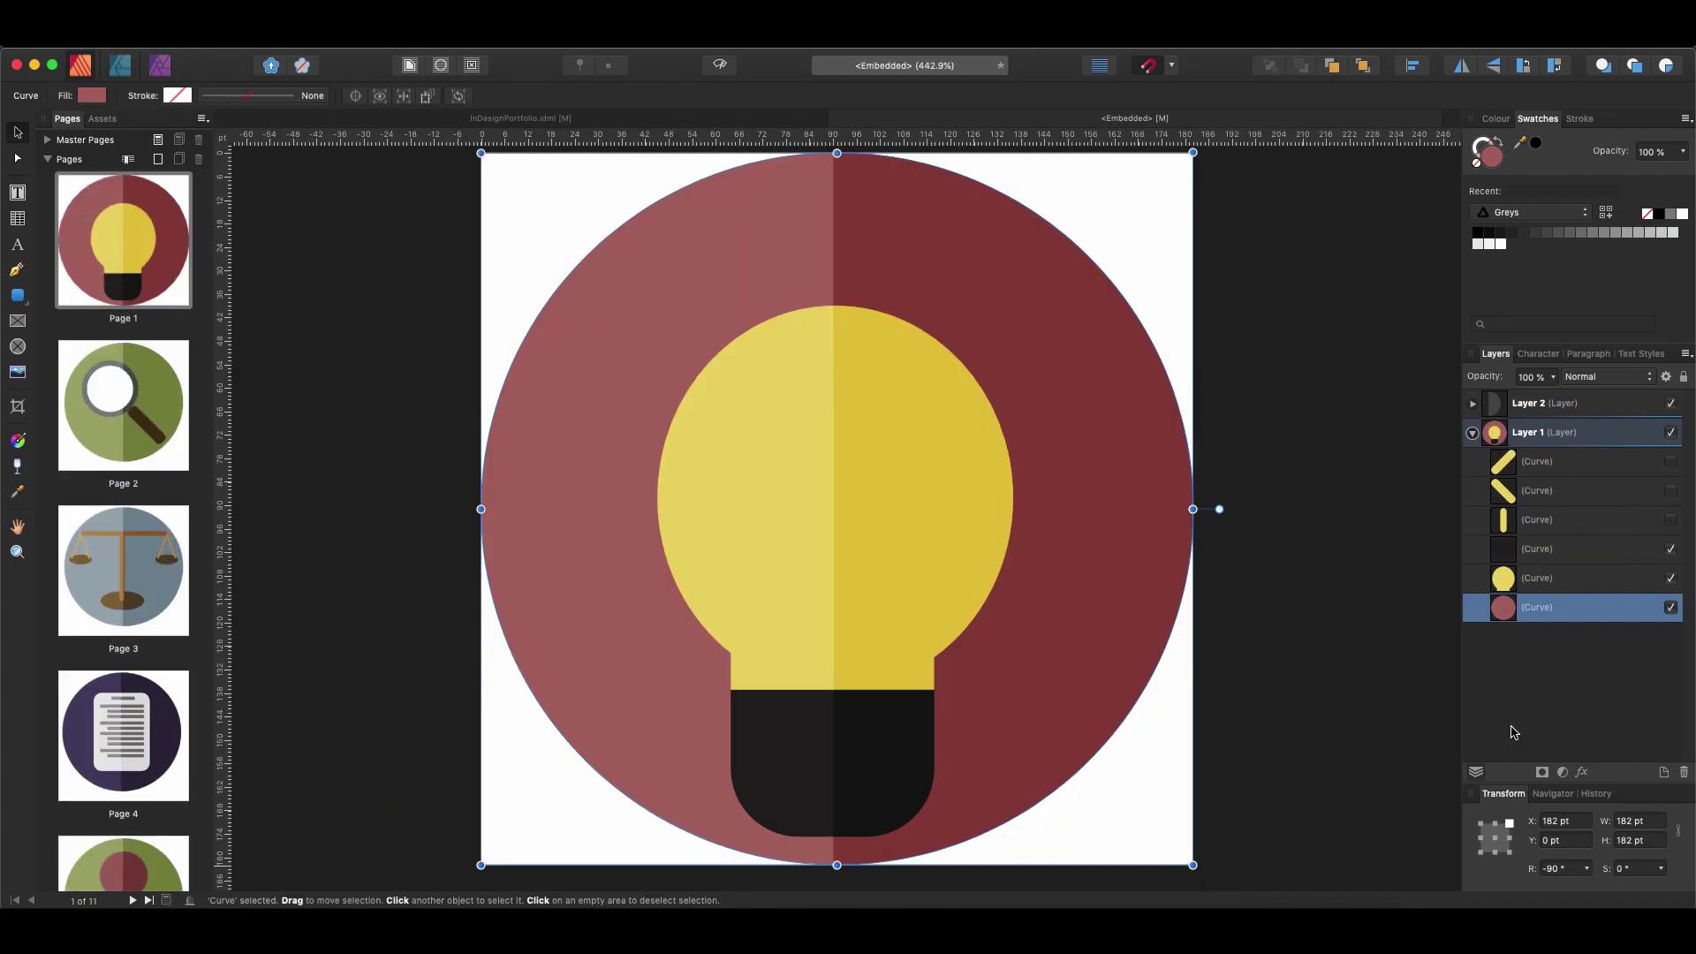
left_click(1670, 461)
left_click(1670, 491)
left_click(1670, 520)
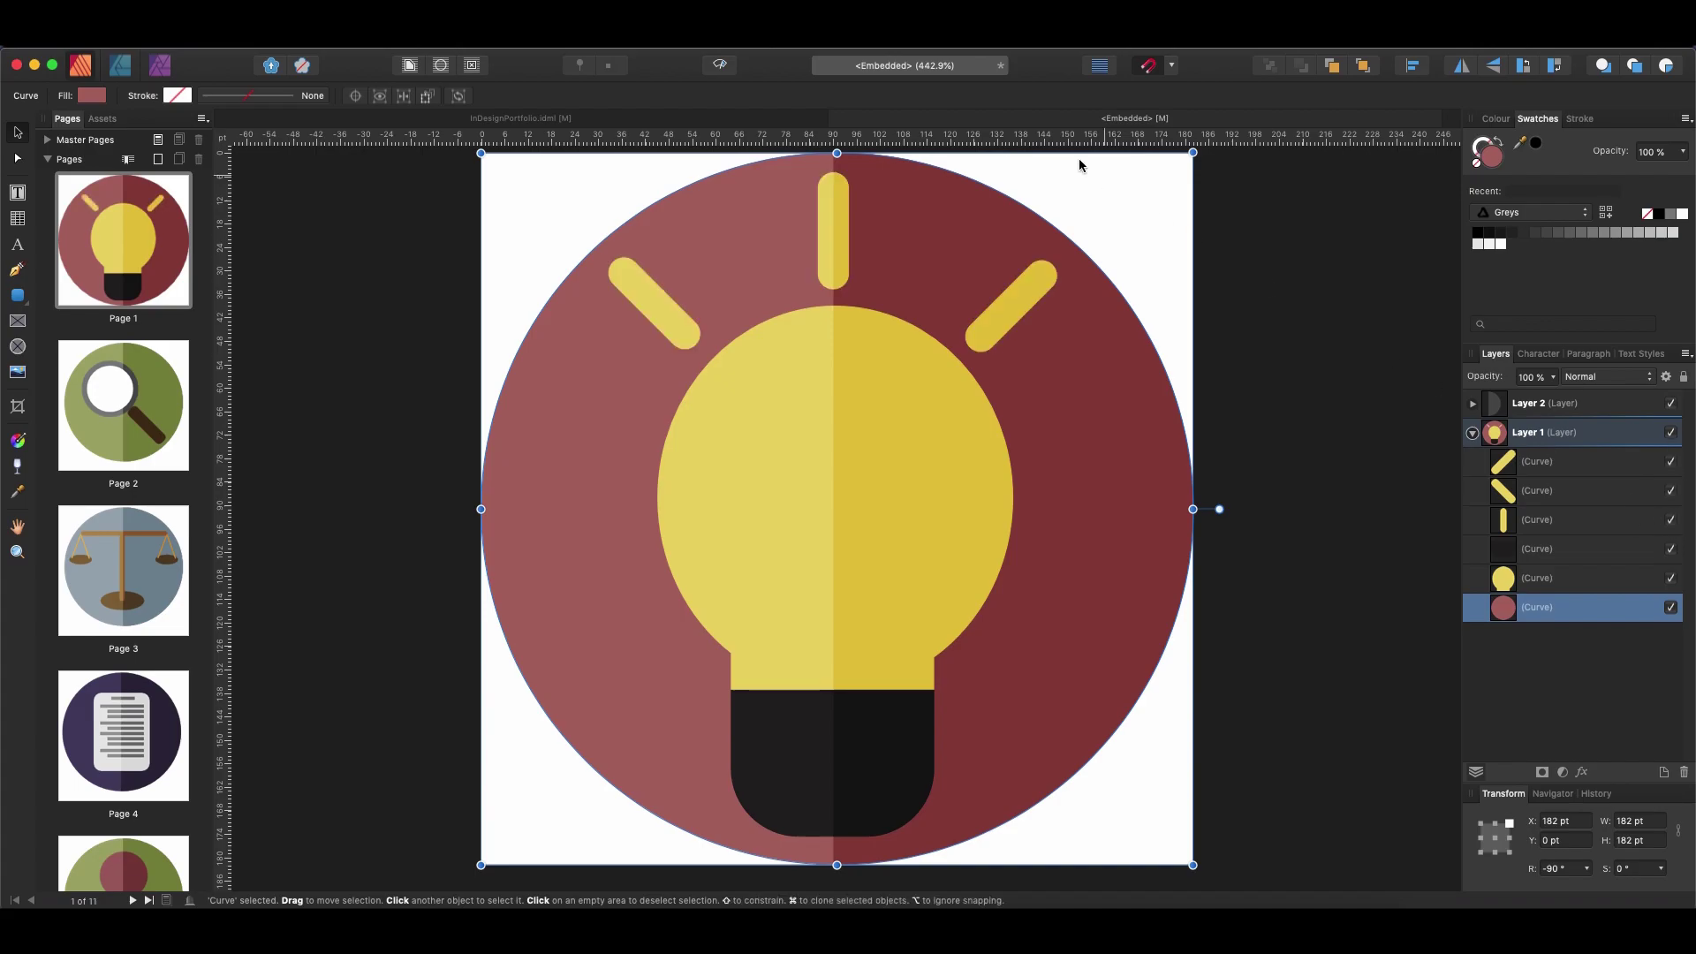
Close the embedded document and select the placeholder picture frame on Layout Design page 6
left_click(839, 117)
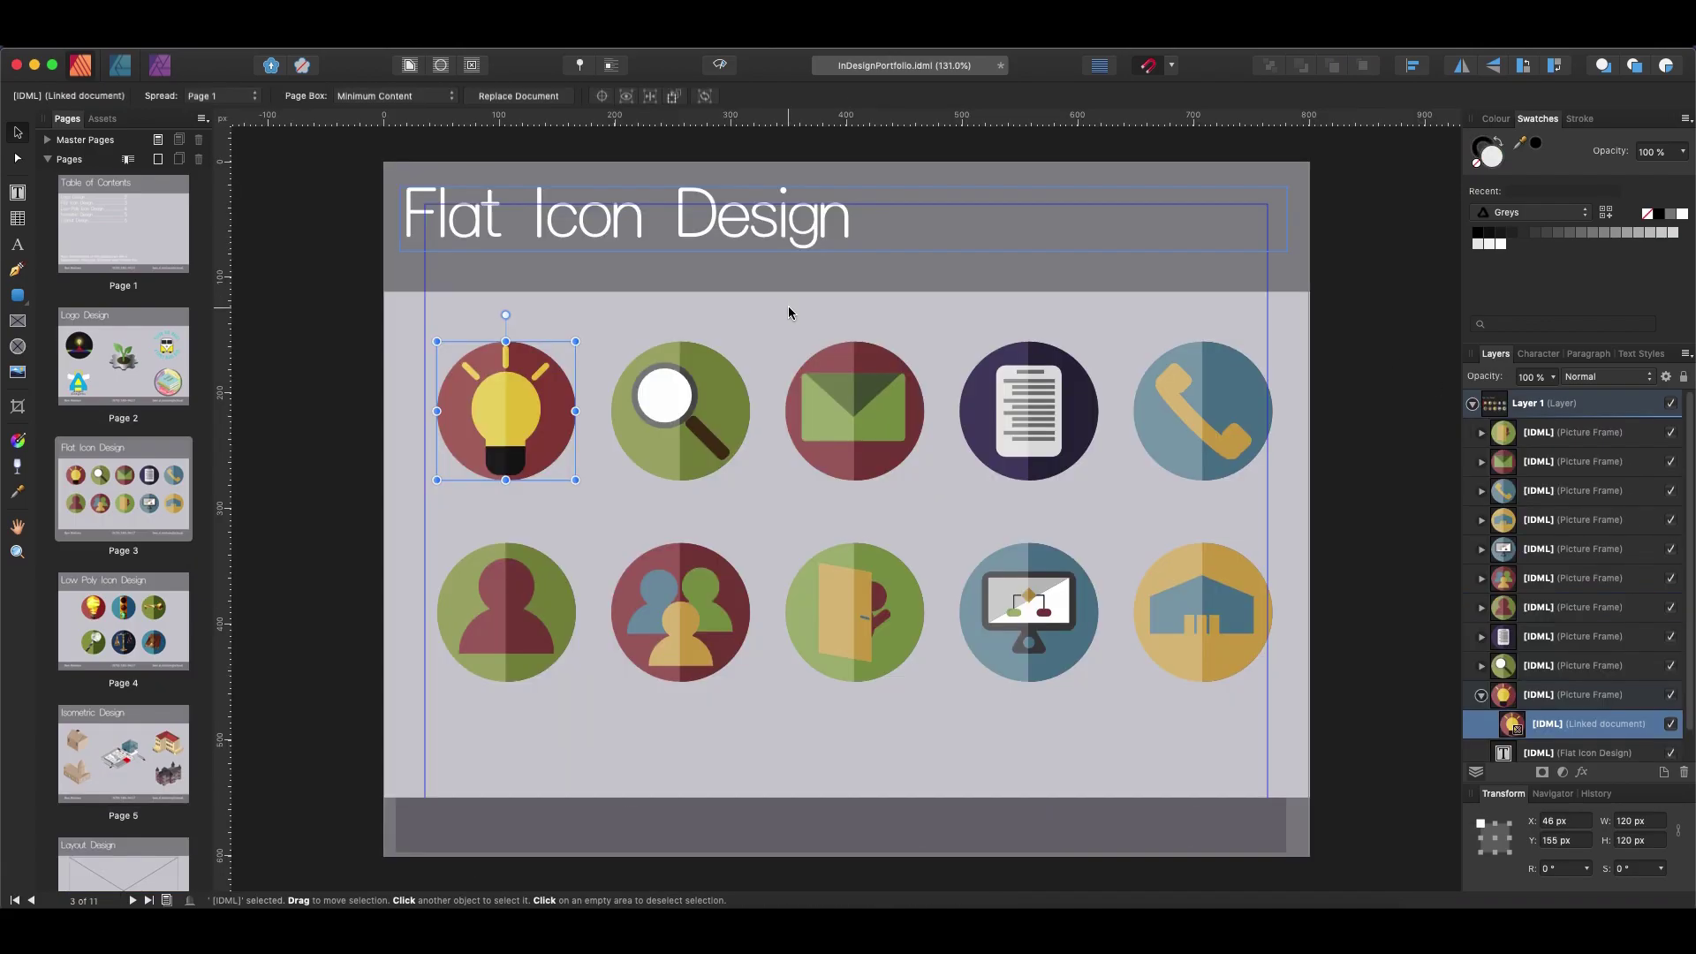
scroll(110, 393, "down", 8)
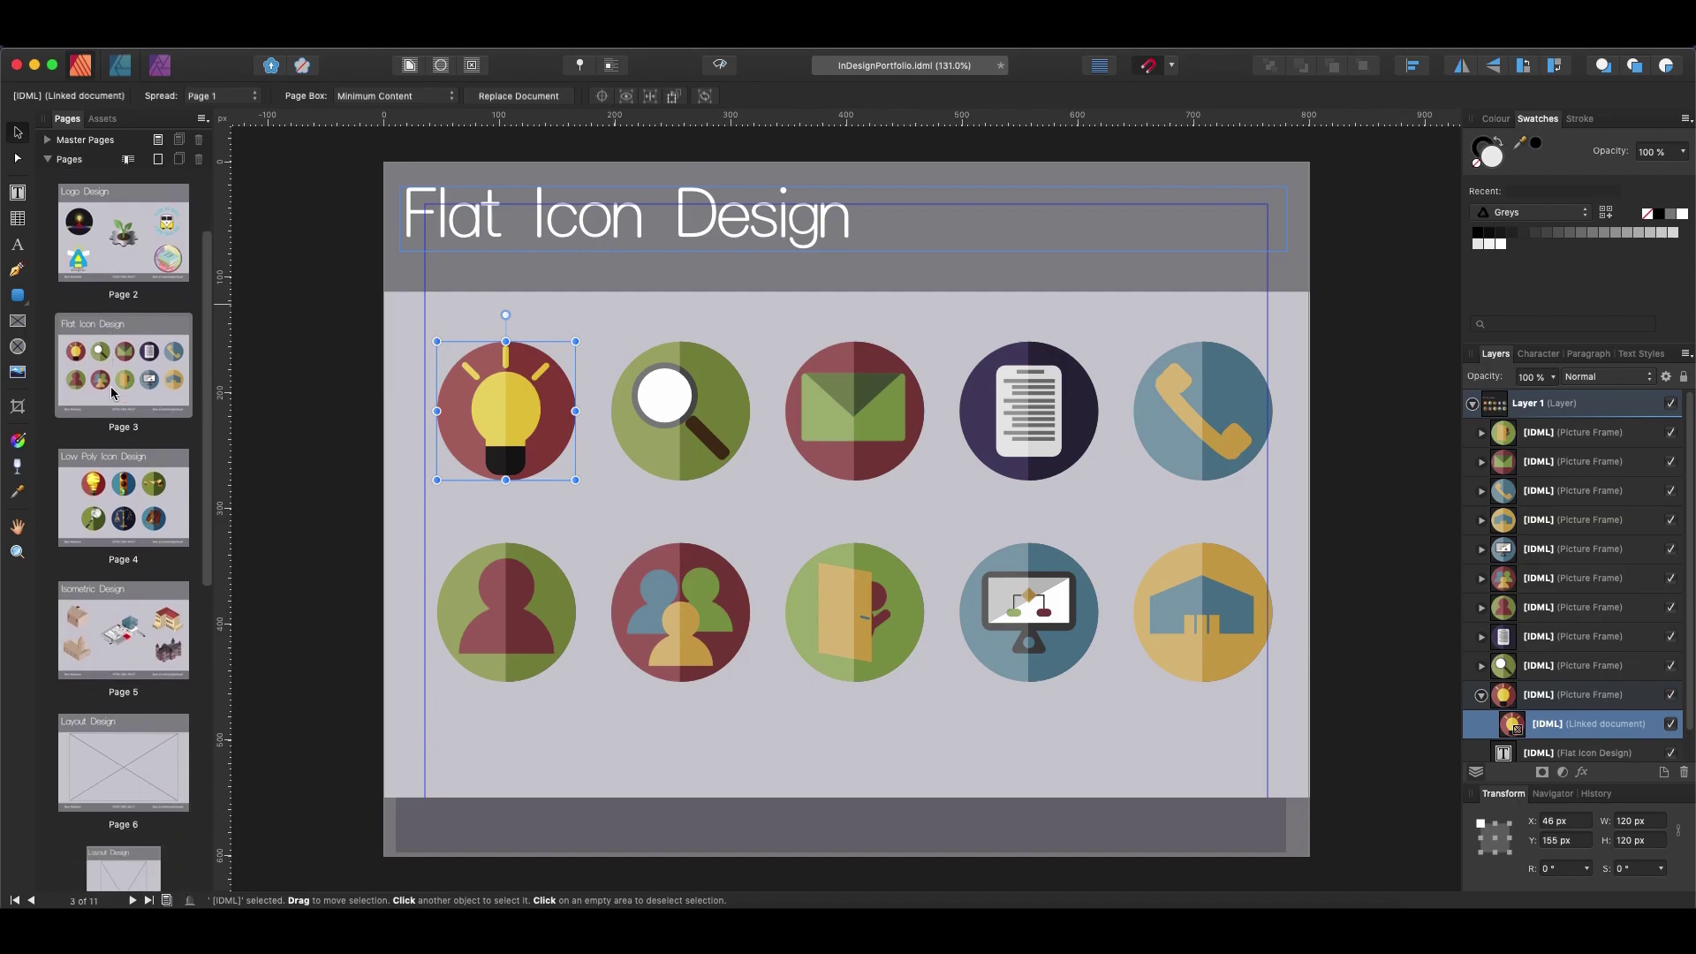
scroll(142, 459, "down", 2)
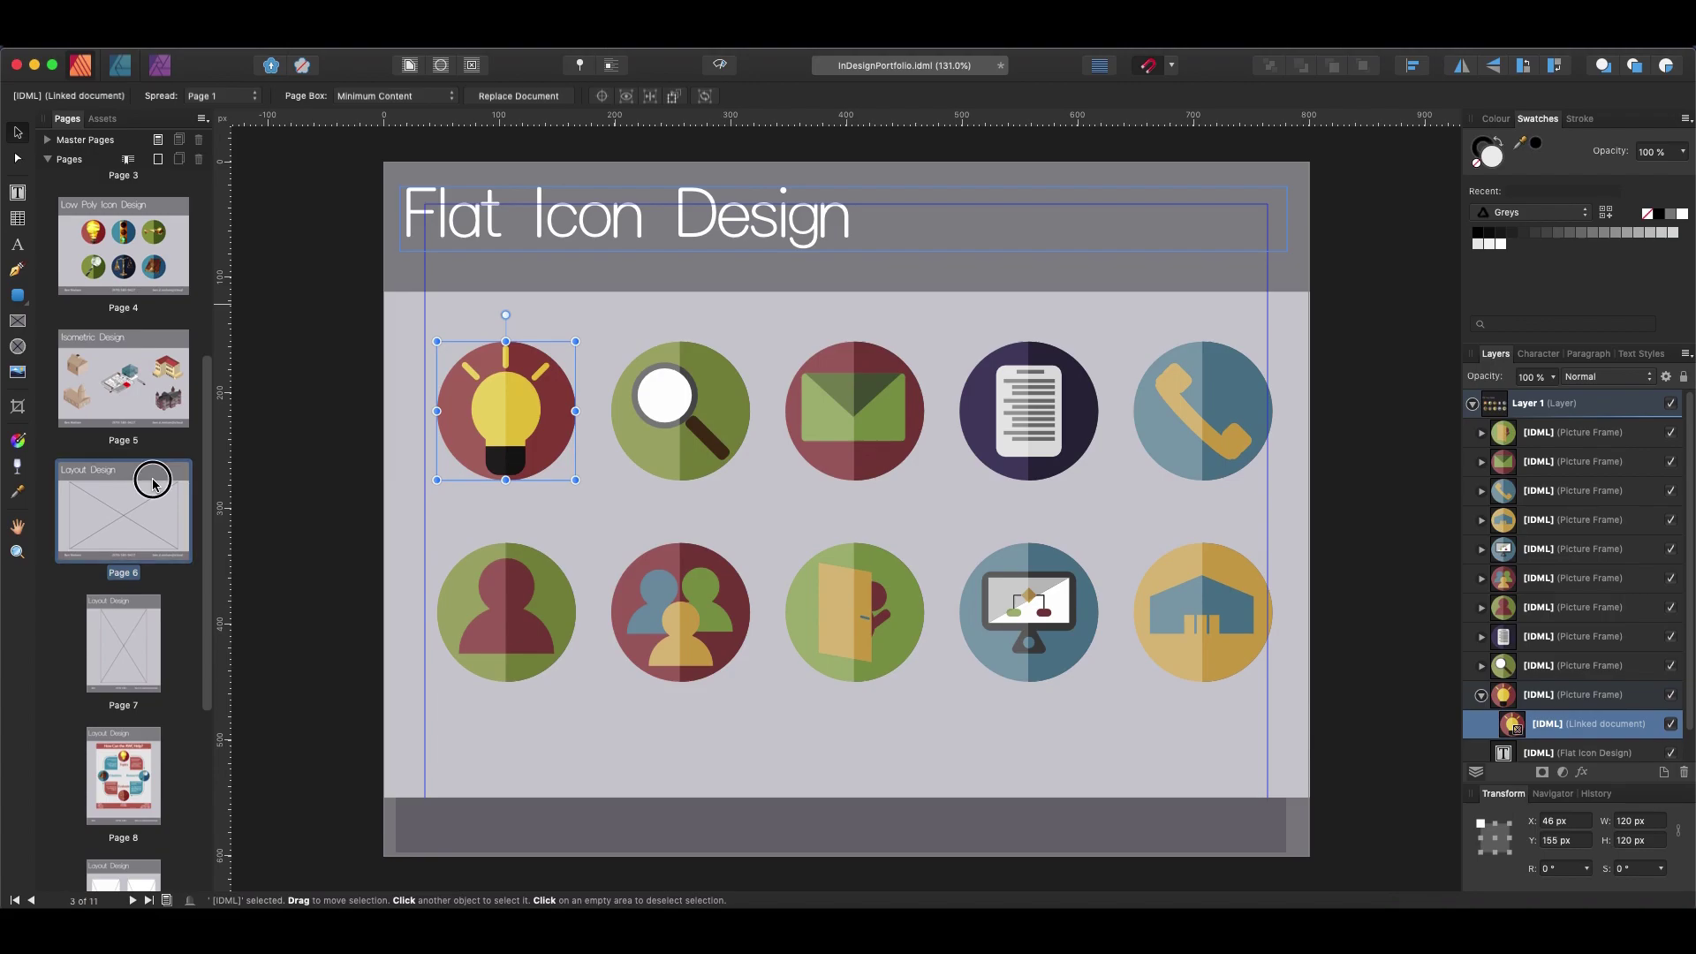
left_click(152, 484)
left_click(604, 313)
scroll(170, 355, "down", 9)
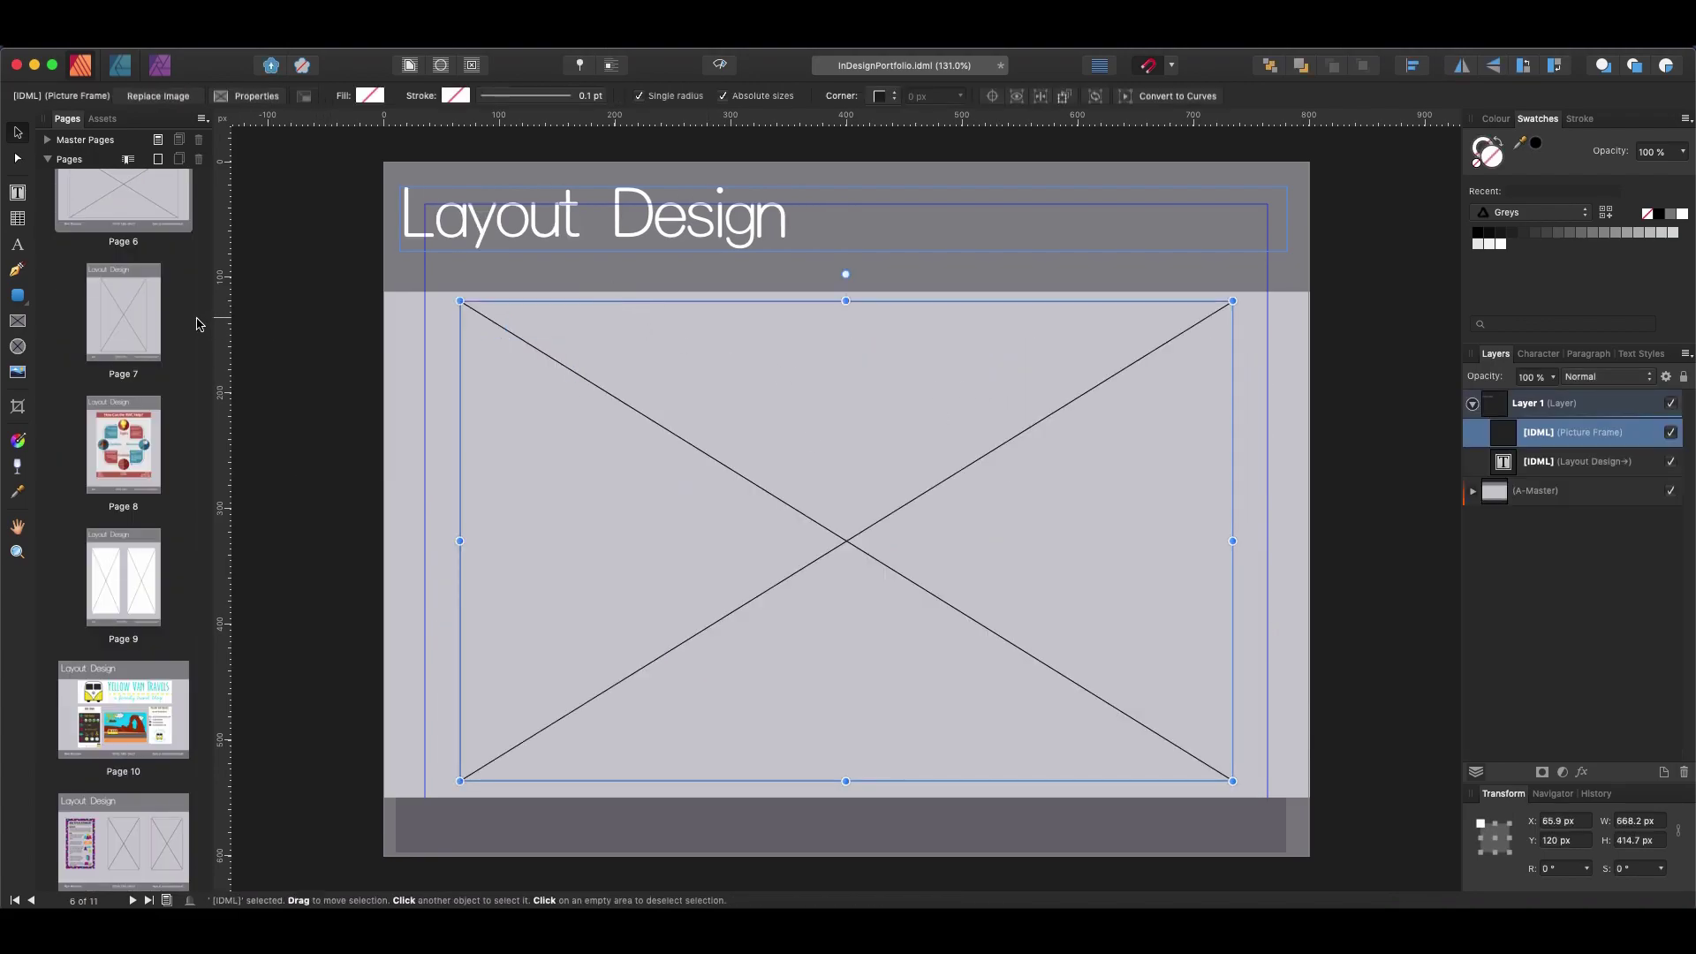
scroll(170, 355, "up", 10)
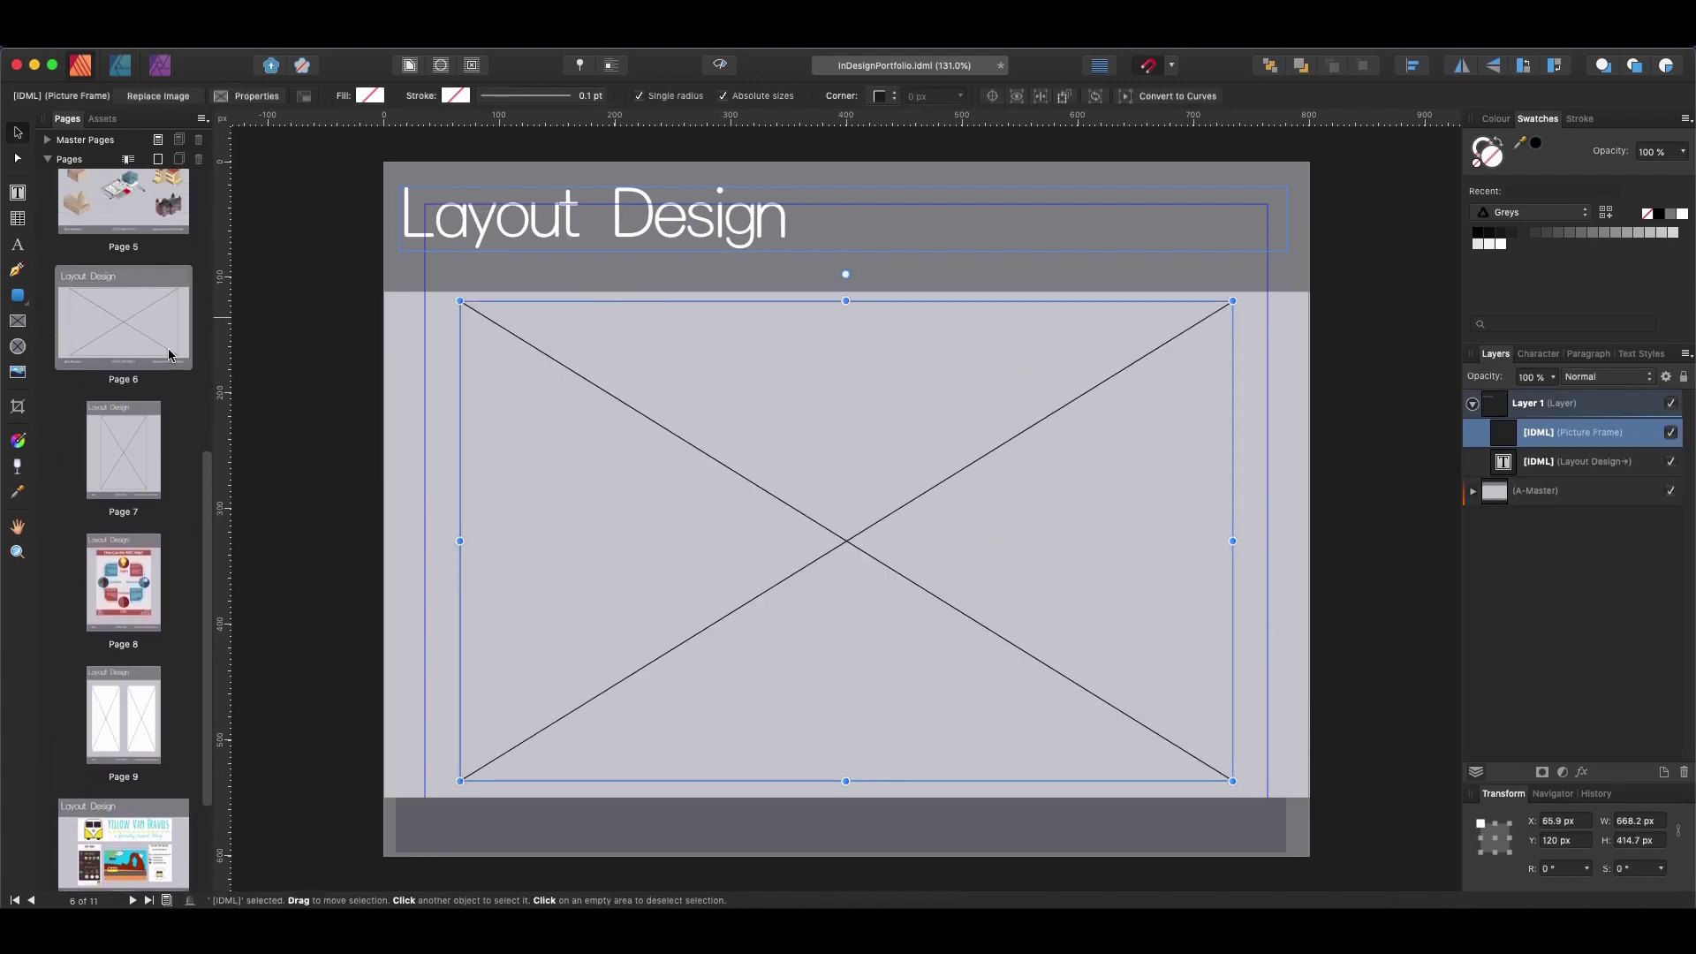
scroll(170, 355, "up", 3)
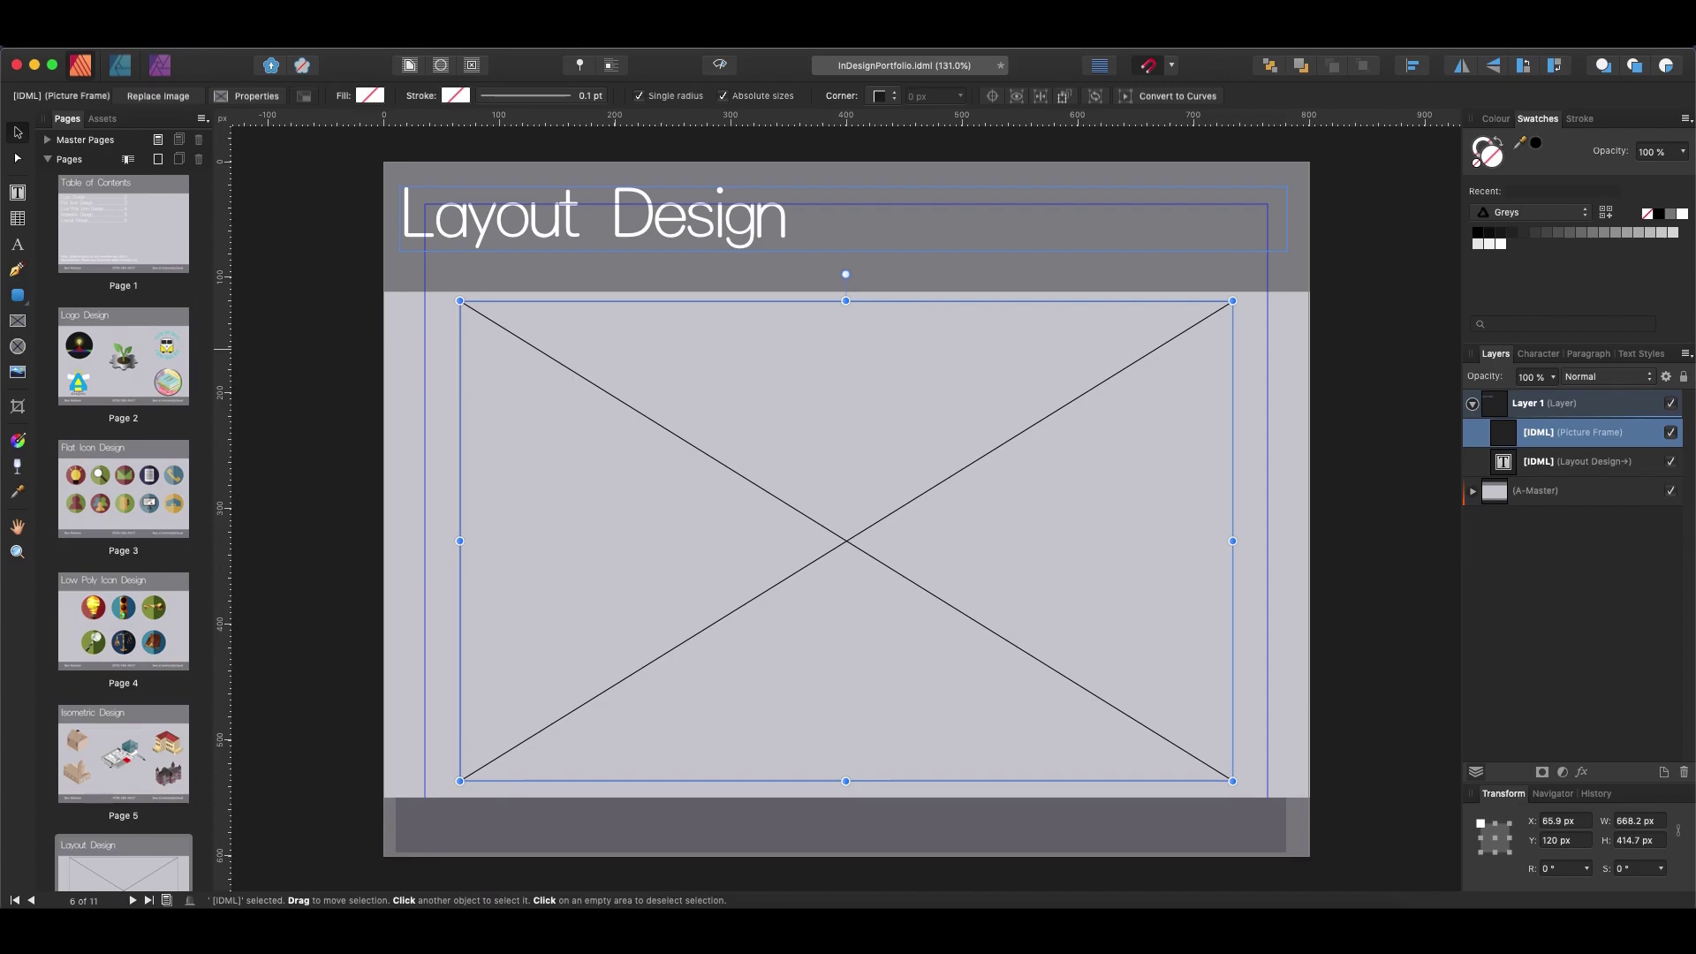
left_click(186, 47)
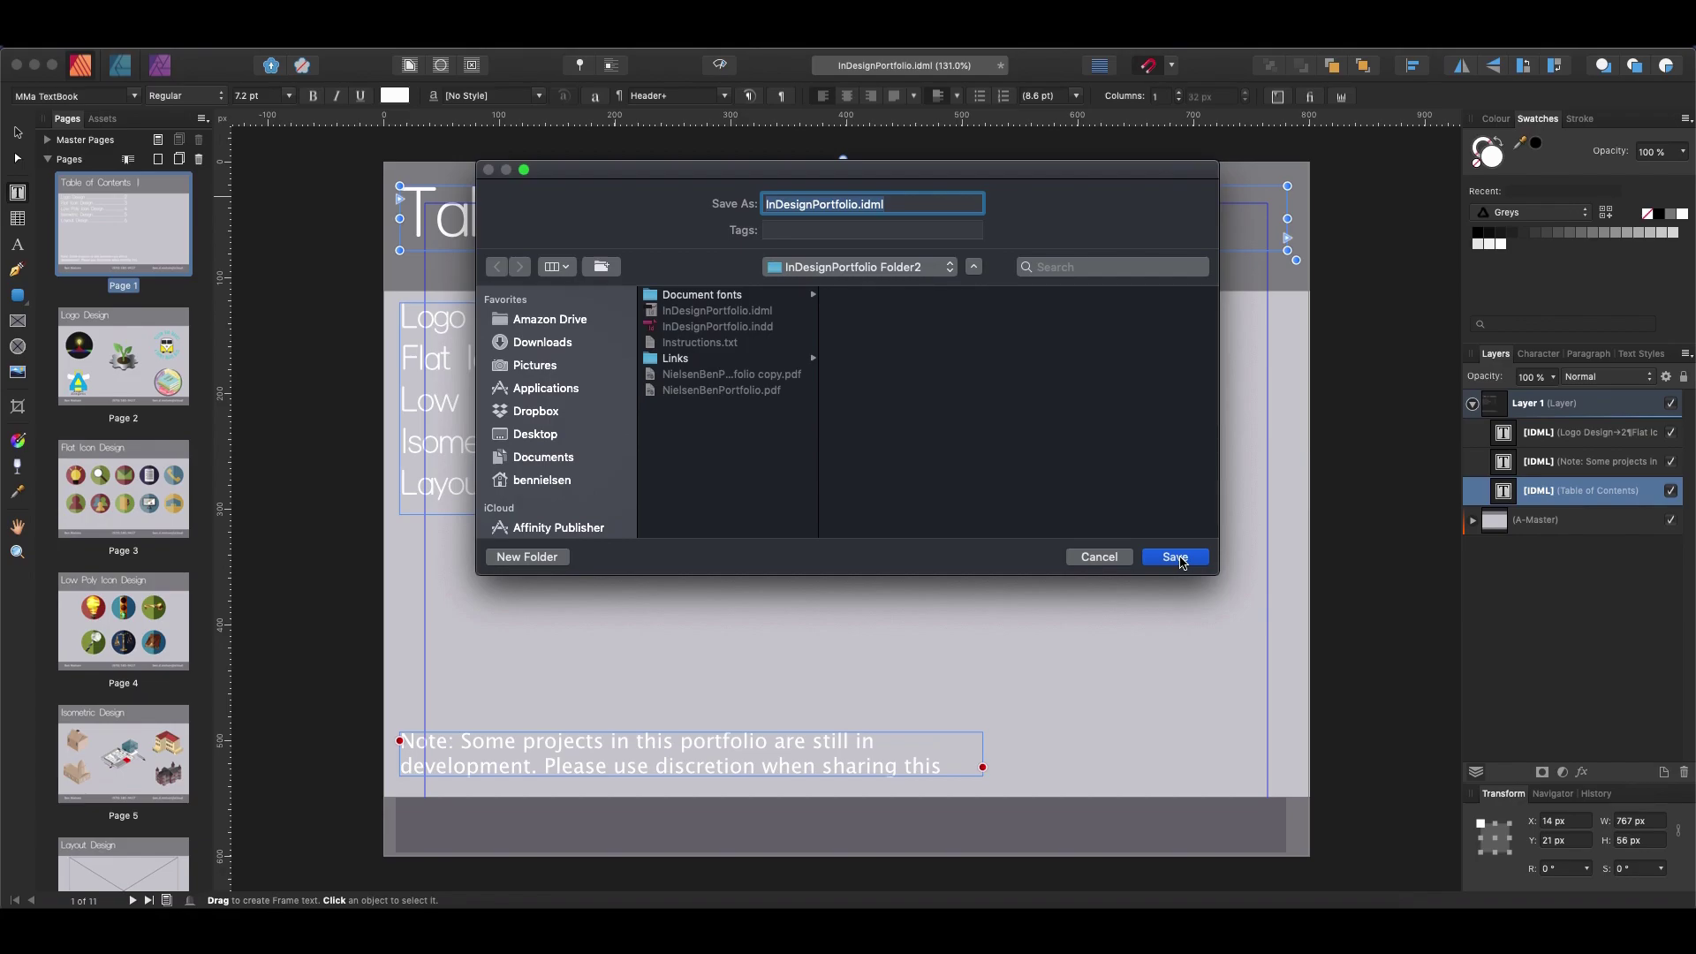
Save as InDesignPortfolio.idml.afpub in InDesignPortfolio Folder2 and close the Finder window
left_click(1176, 557)
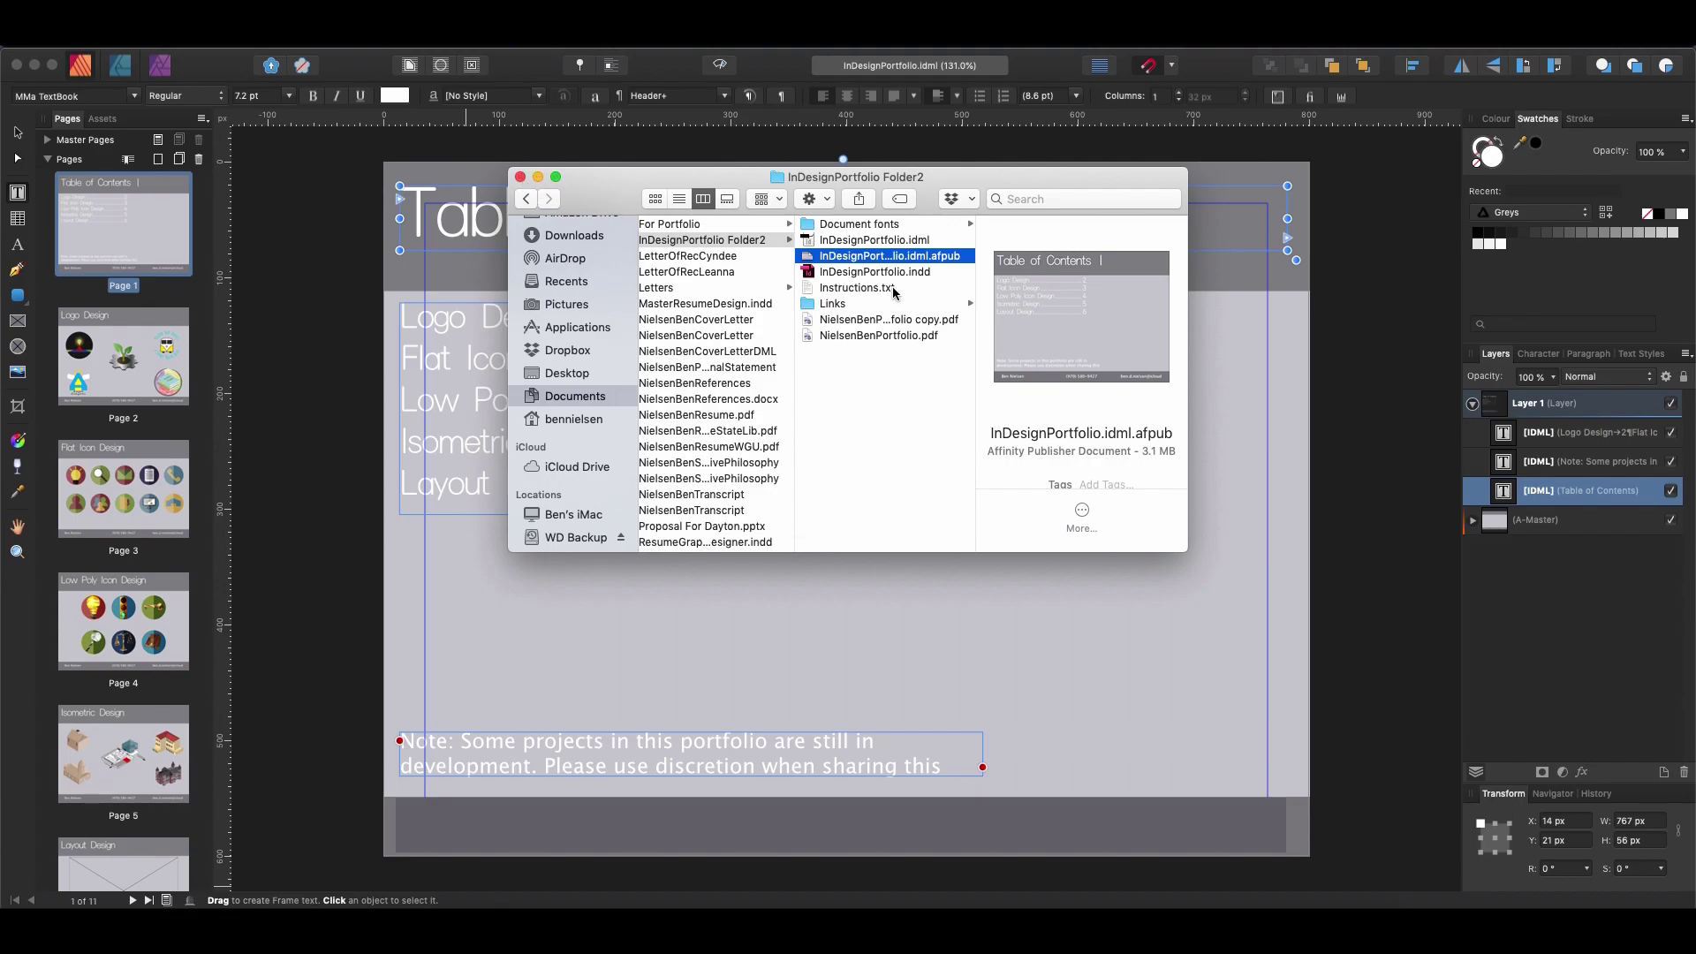
left_click(519, 177)
Open the Export dialog from File > Export… and cancel it without exporting
left_click(186, 36)
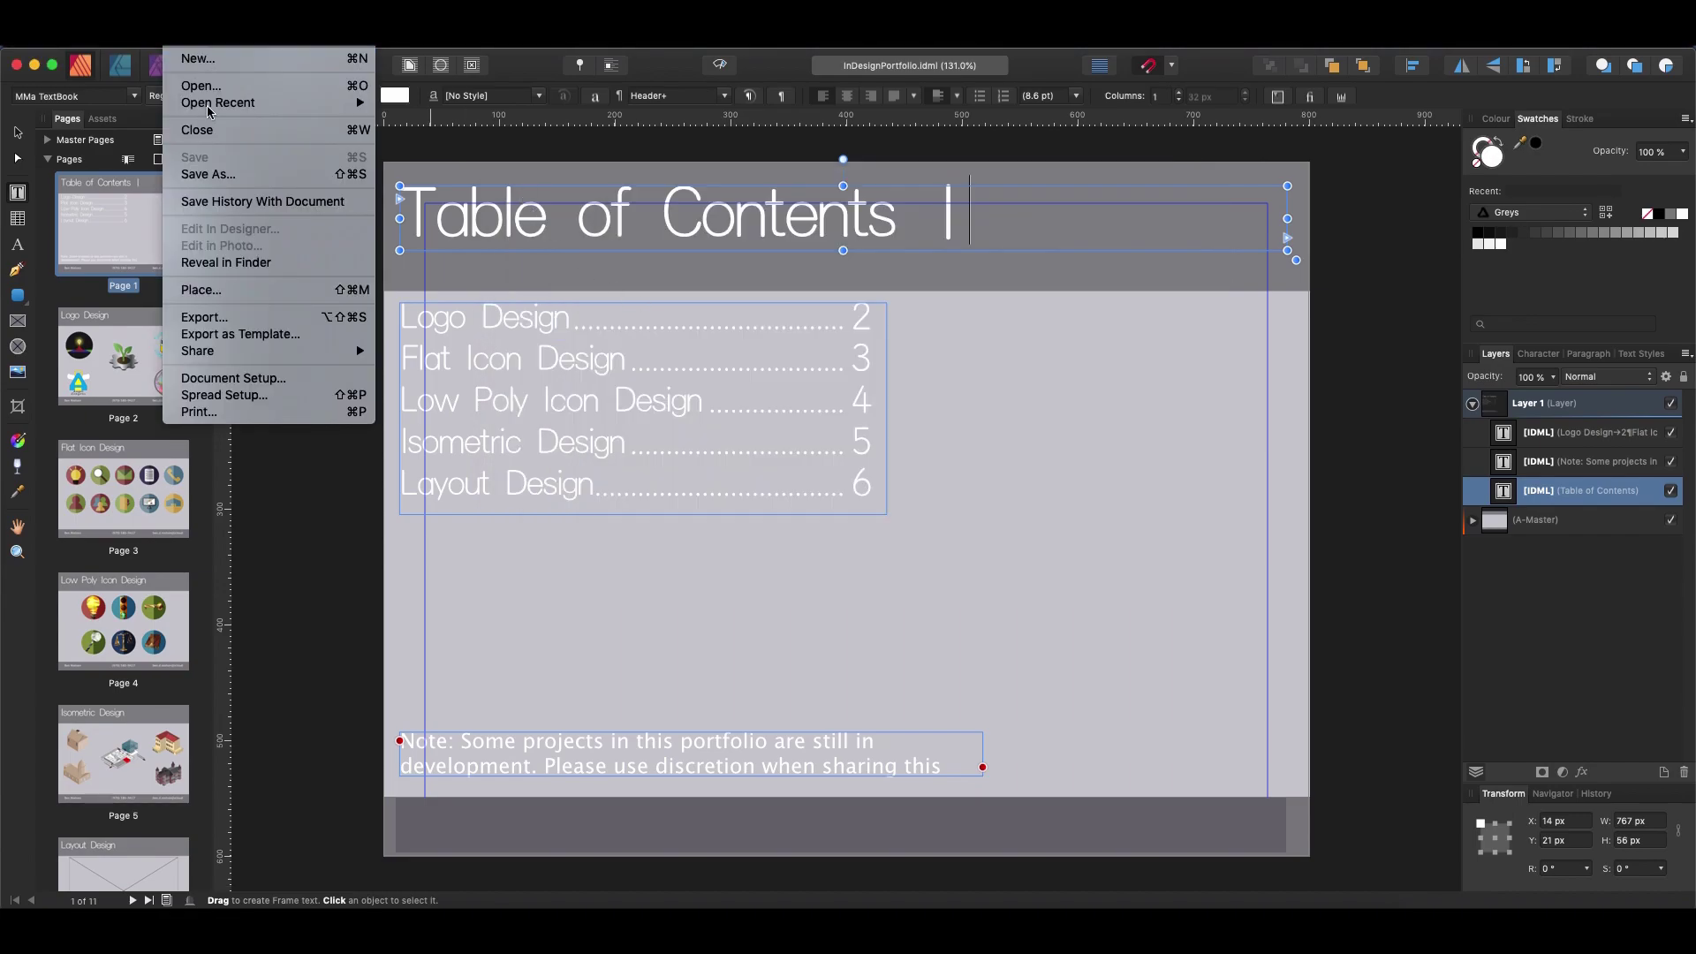
left_click(283, 319)
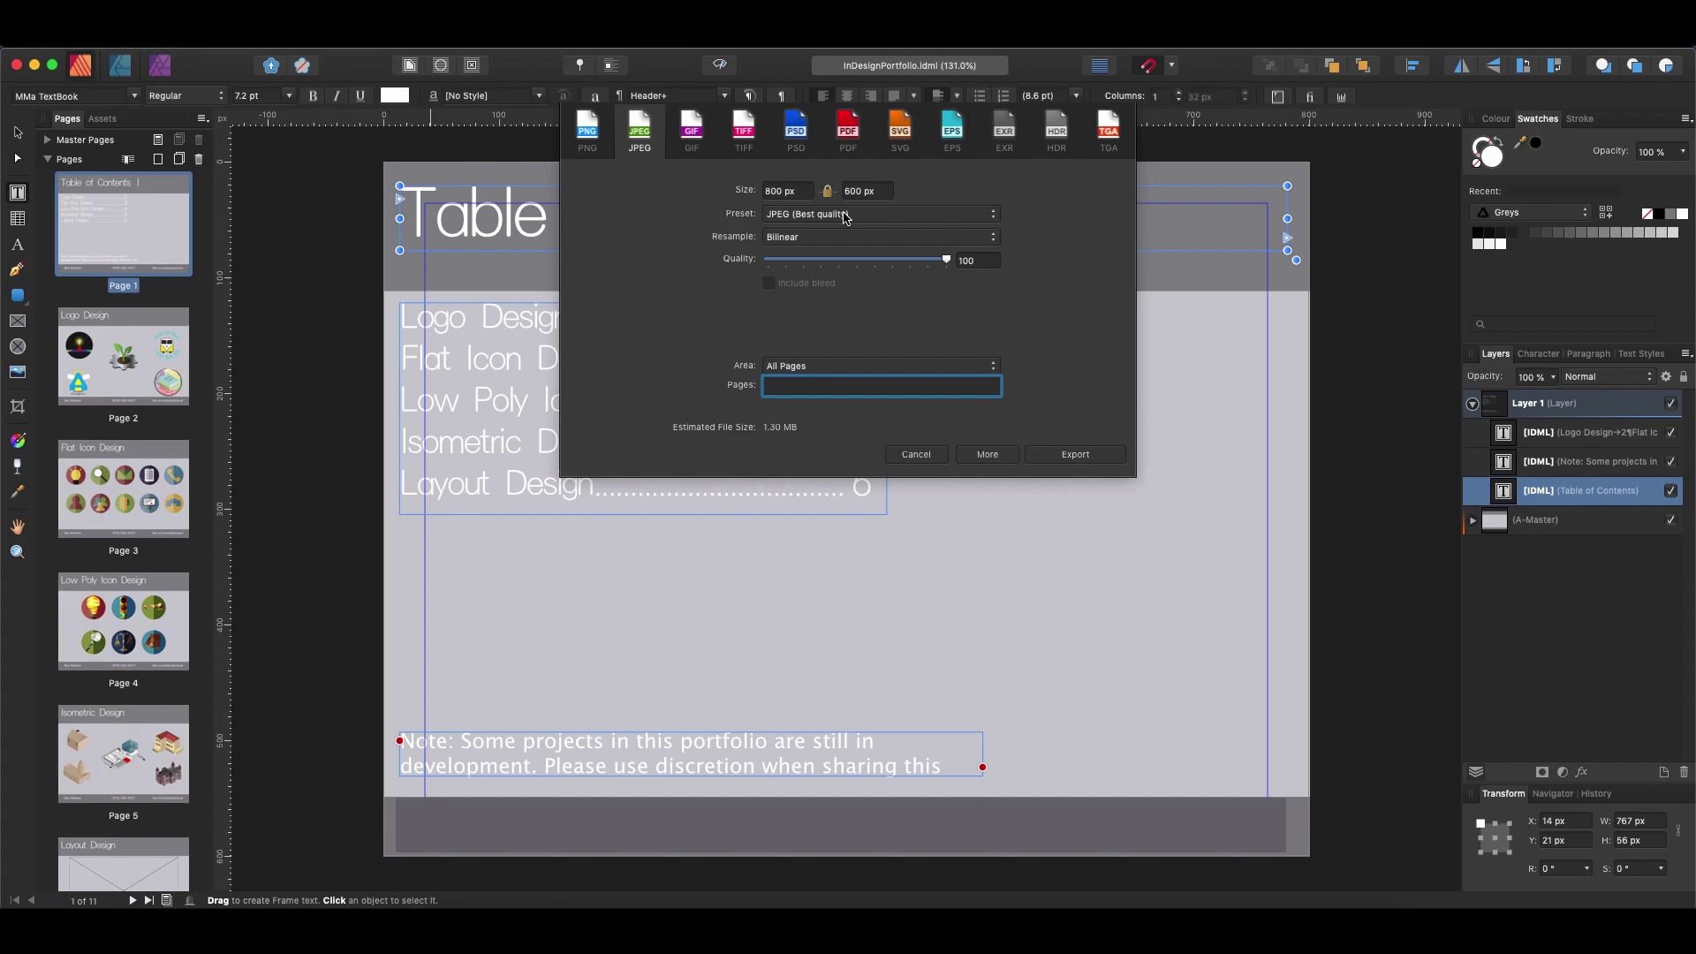
left_click(917, 455)
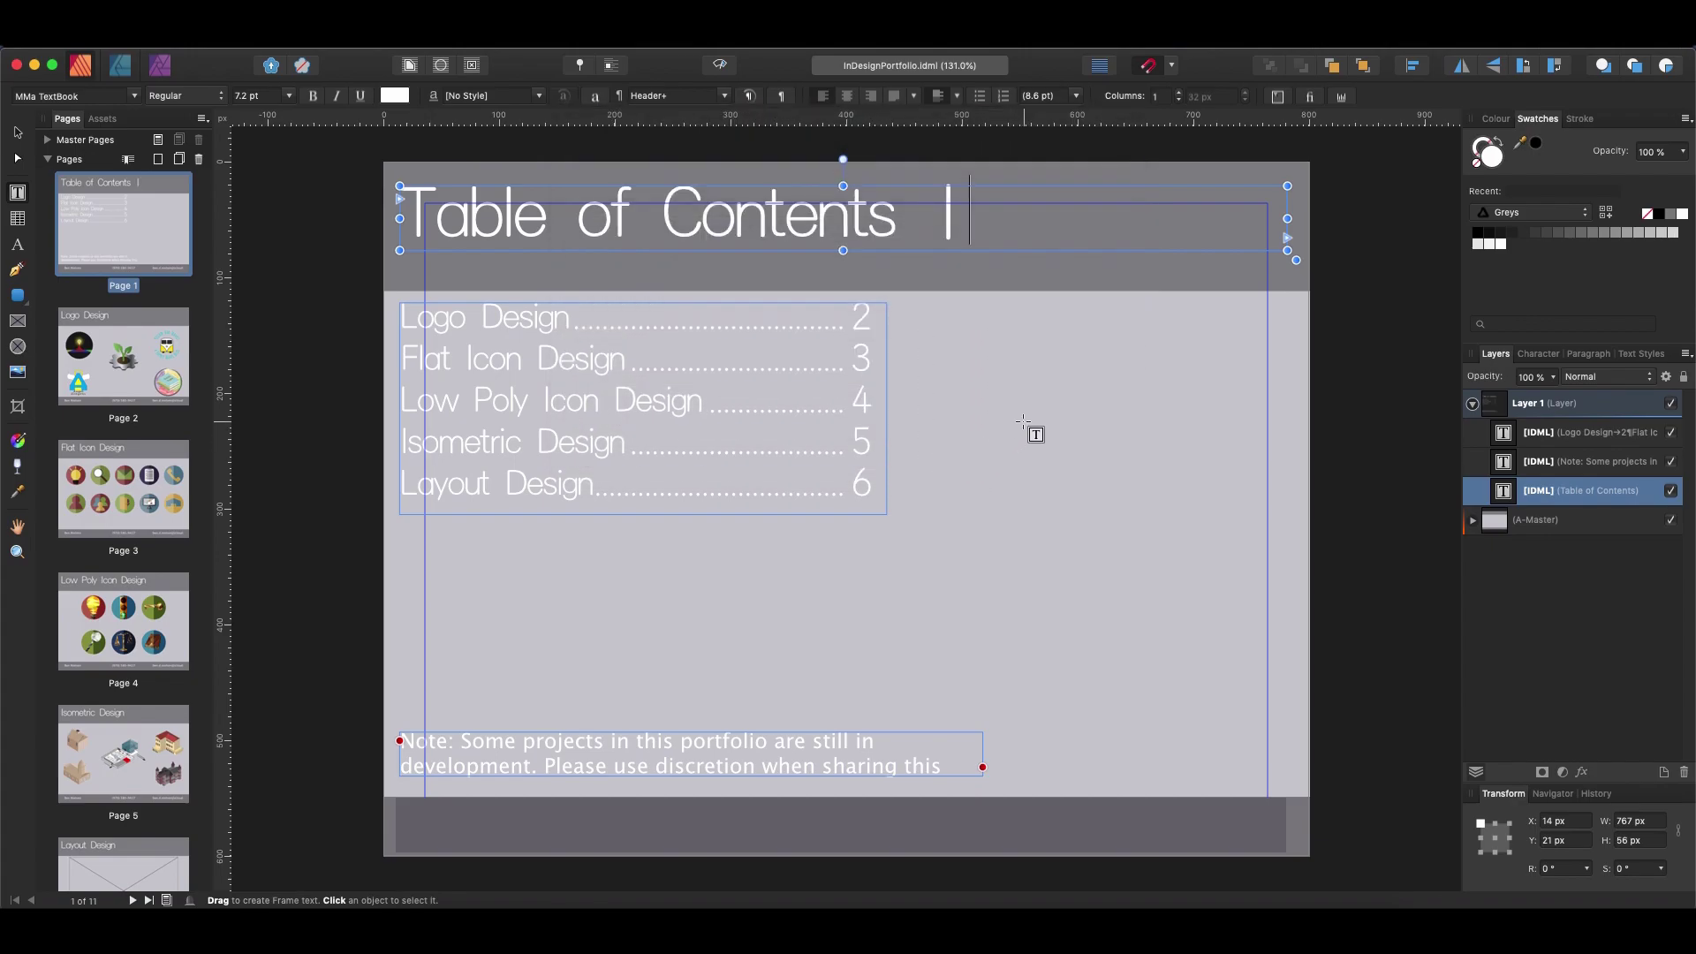